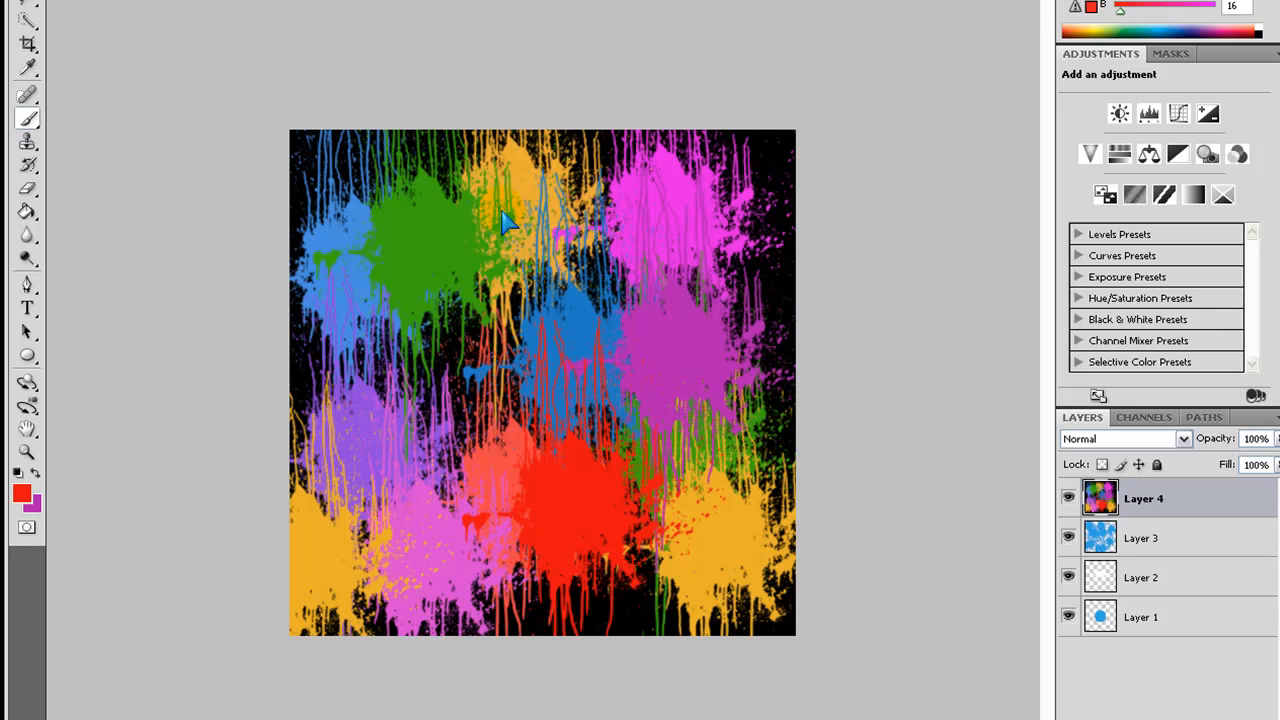
- Stamp one more red splatter-brush splash onto the colourful artwork
click(625, 258)
- Quit Photoshop with Ctrl+Q, choosing No to discard the unsaved splatter document
key(ctrl+q)
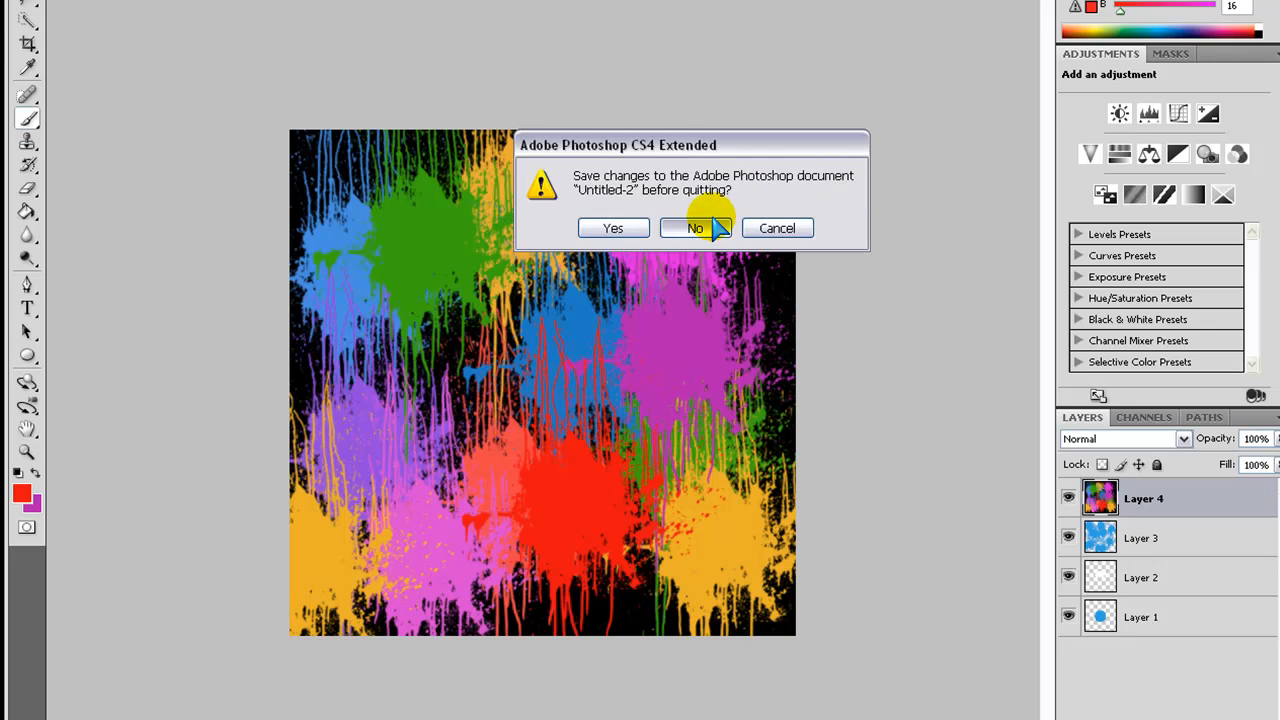
click(712, 228)
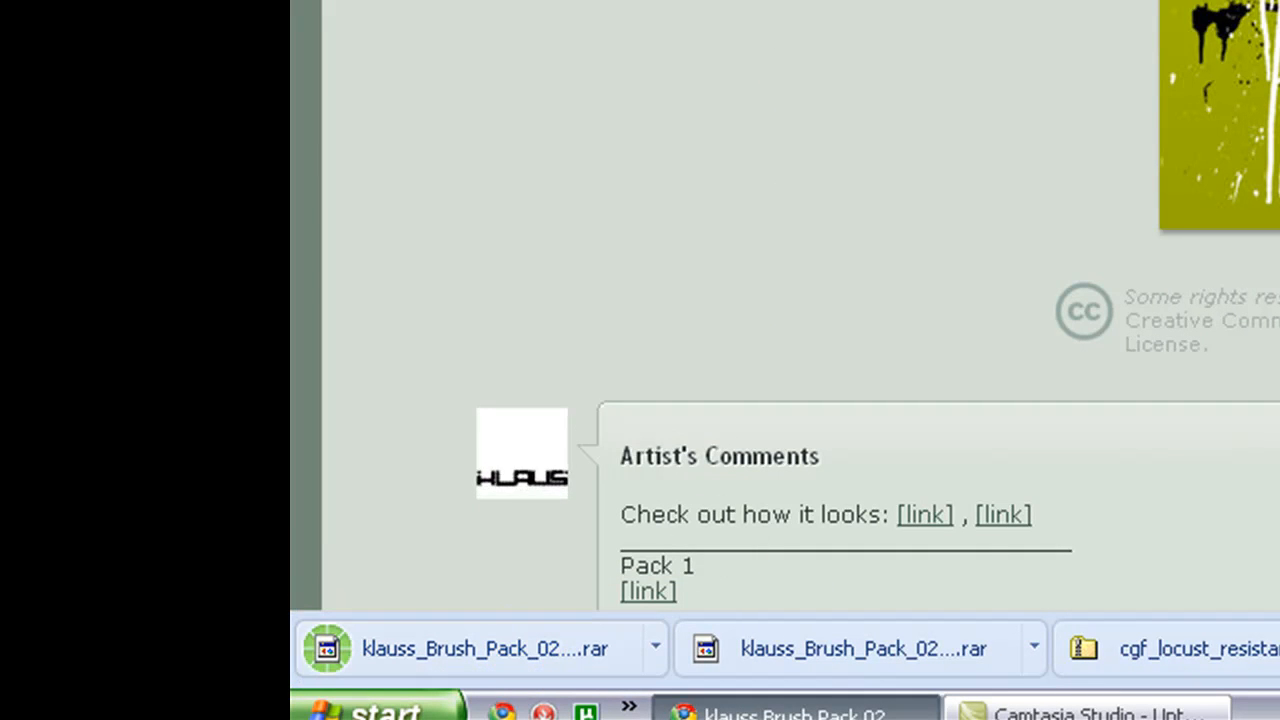
- Show the desktop and extract the brush pack .rar with 7-Zip into its klauss_Brush_Pack_02_by_klaussi folder
key(super+d)
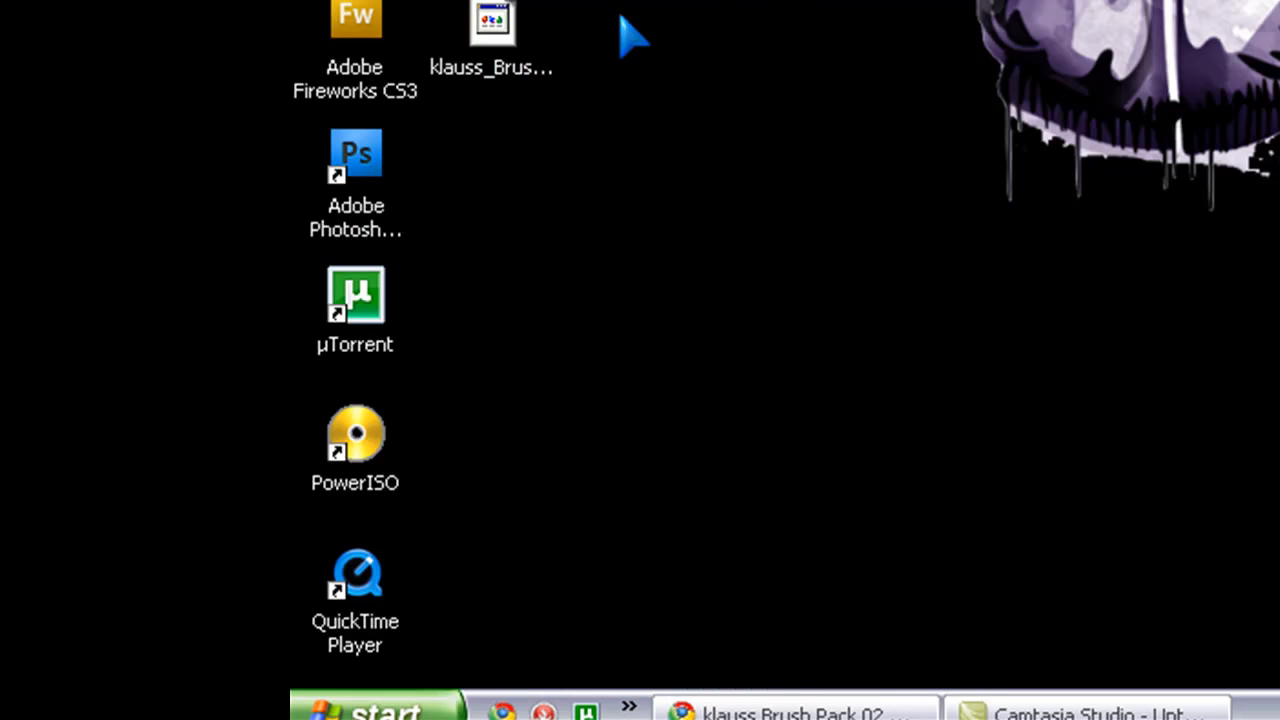
click(492, 30)
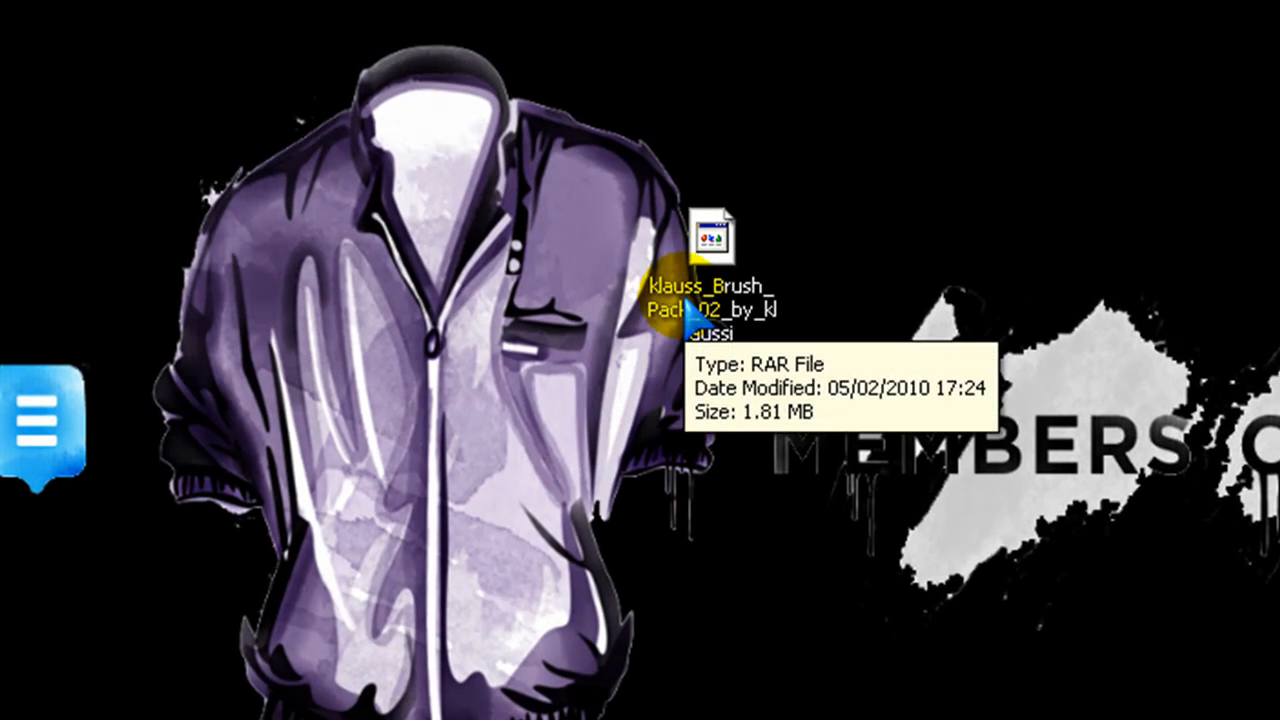
click(690, 318)
right_click(690, 318)
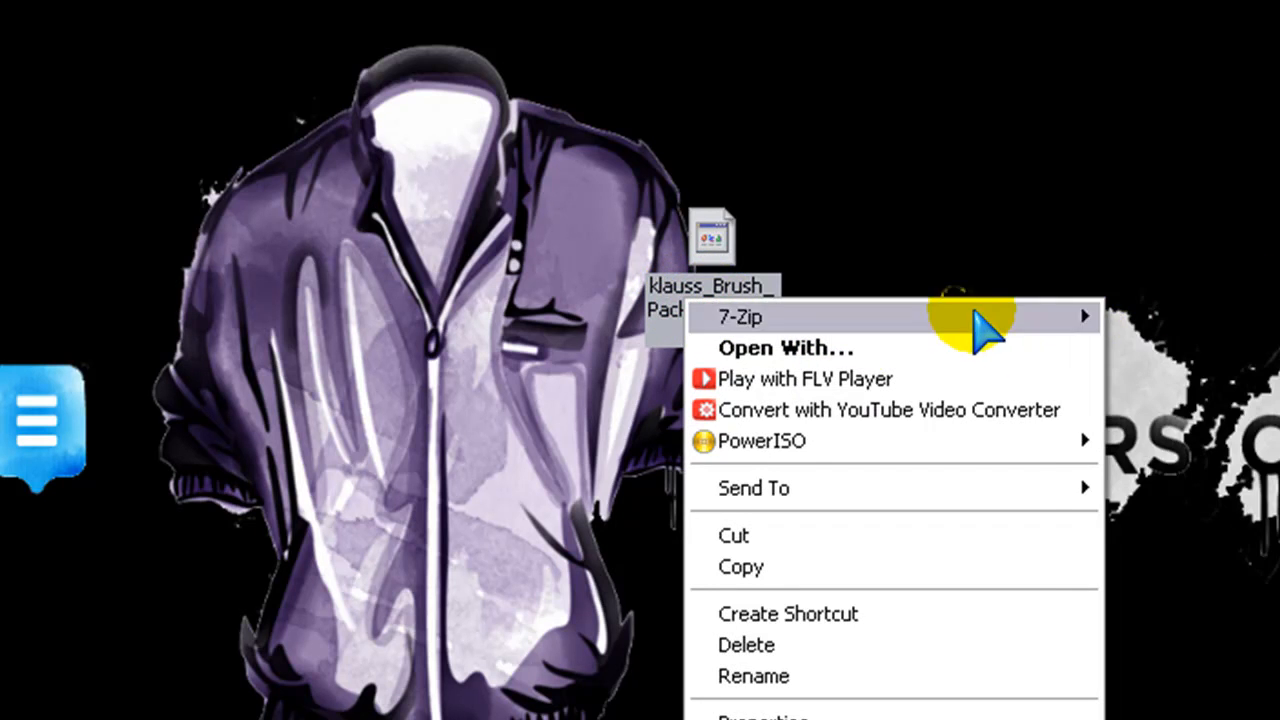
mouse_move(245, 317)
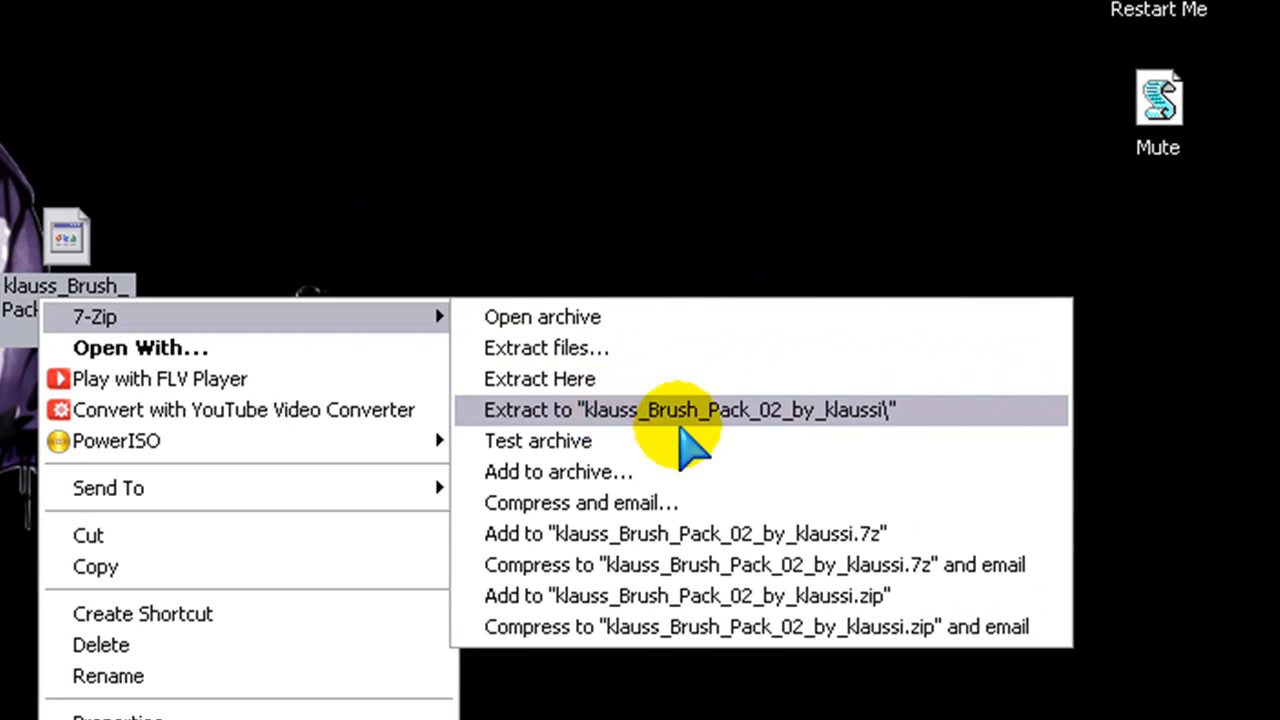
click(921, 412)
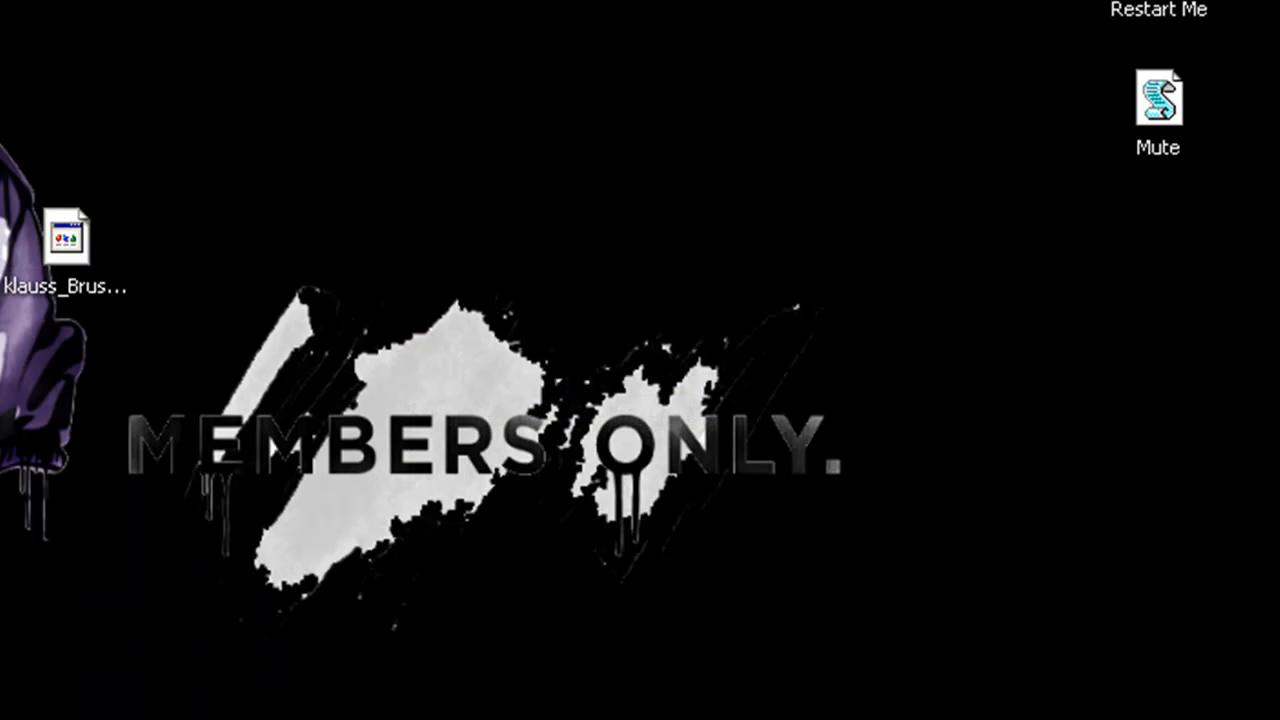
- Enter the extracted brush pack folder and select the first brush file
double_click(229, 308)
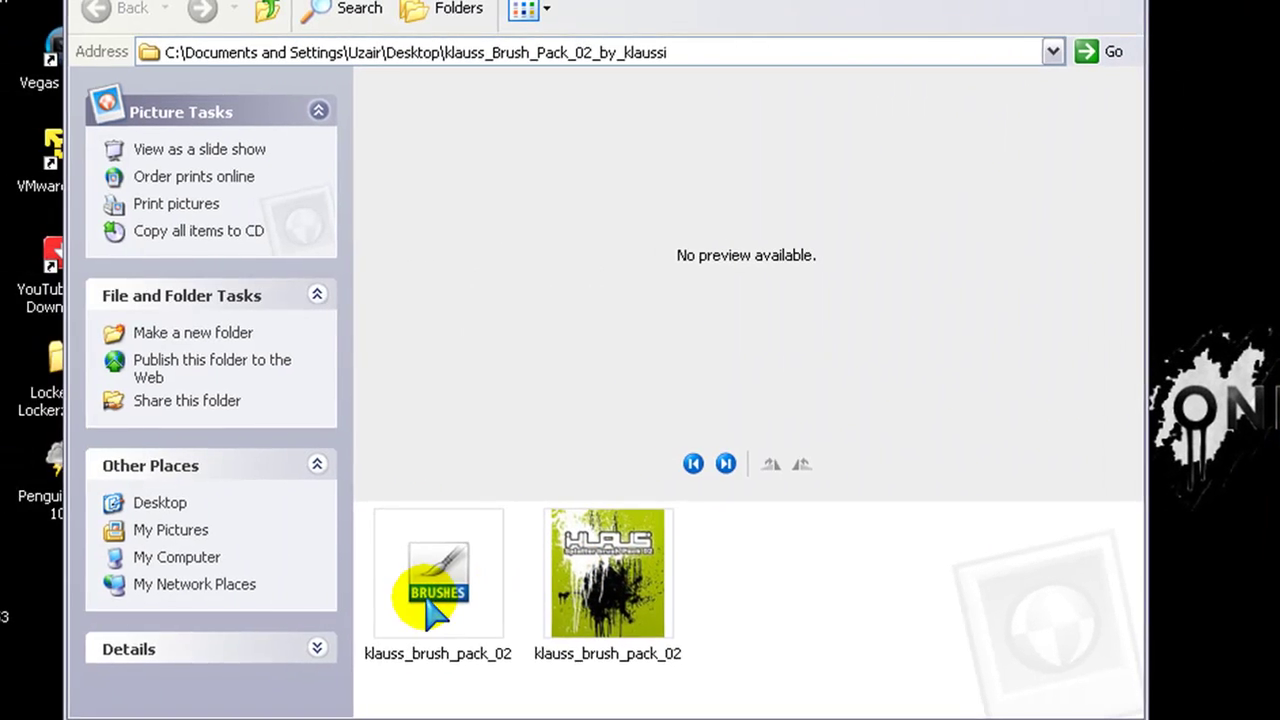
click(443, 575)
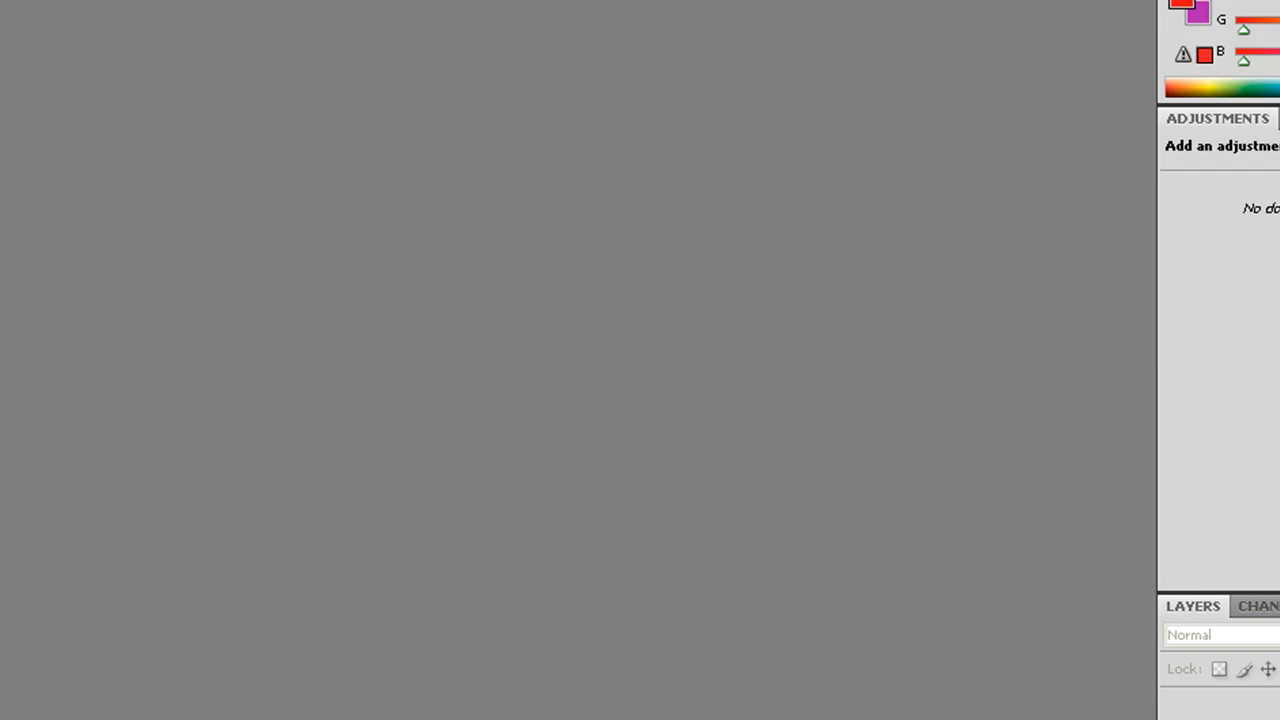
- Create a new 500×500 px white document named Splash effect via File > New
click(141, 17)
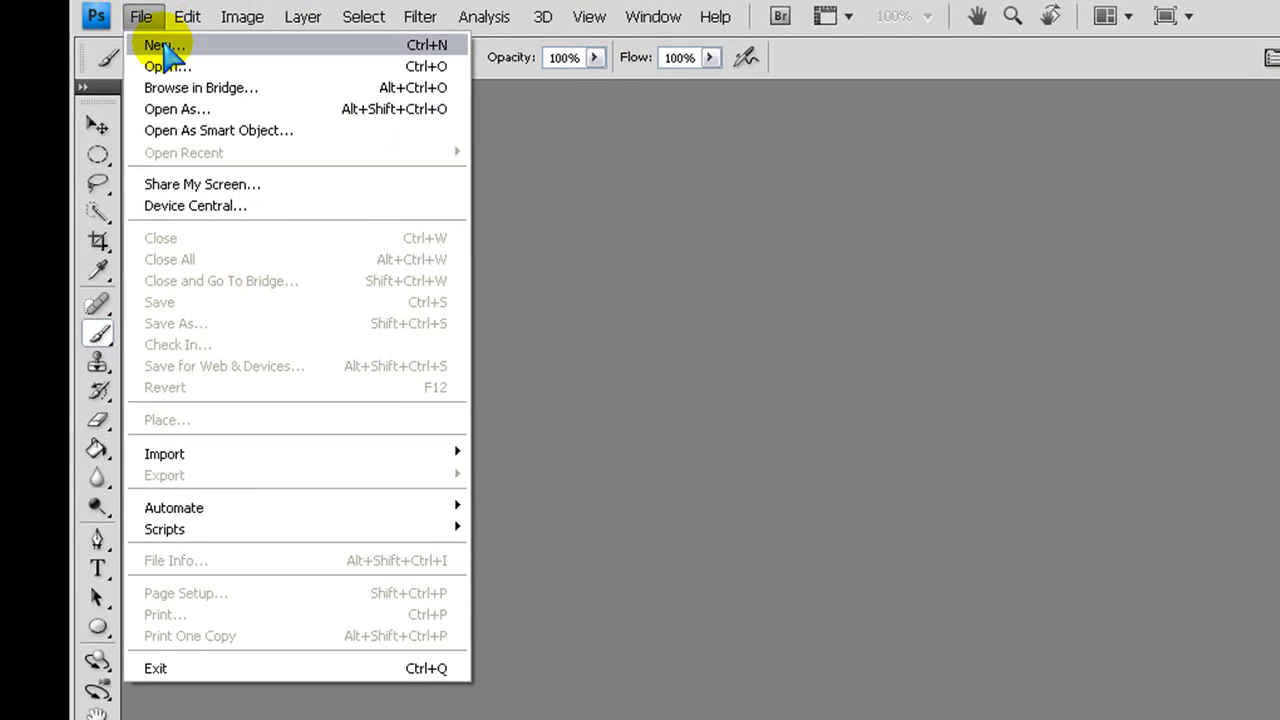
click(165, 46)
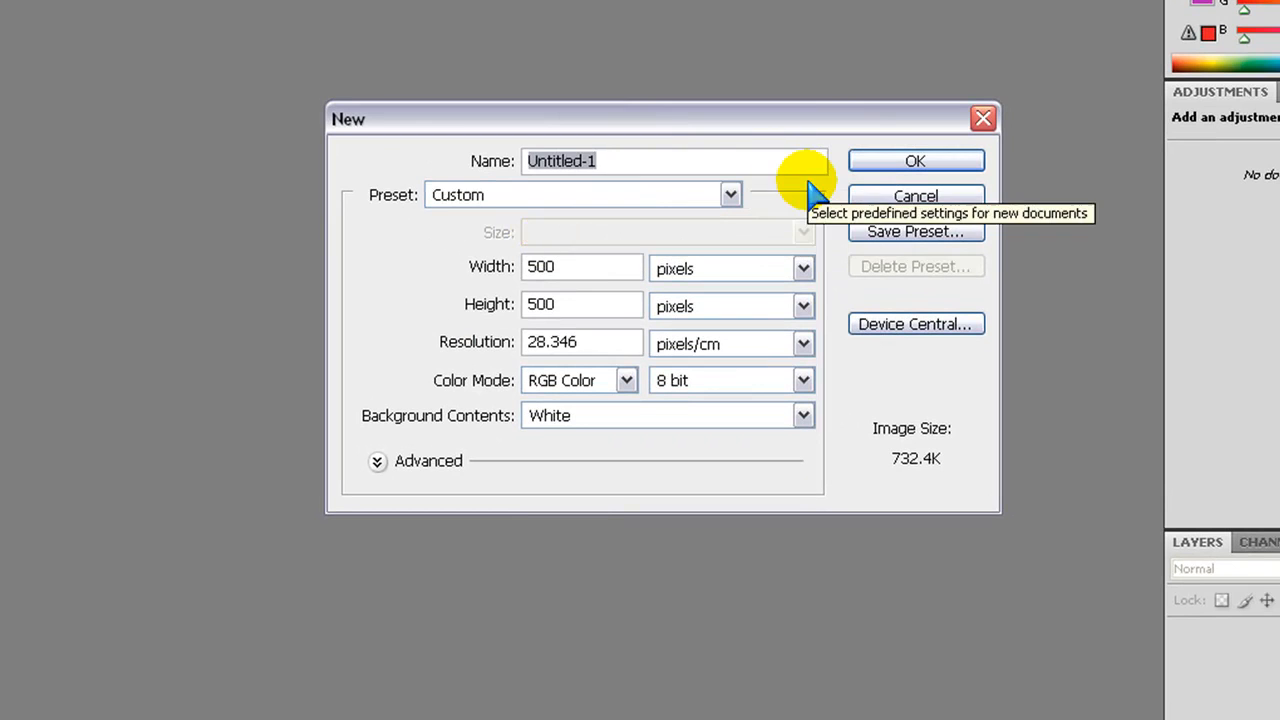
text(Sl)
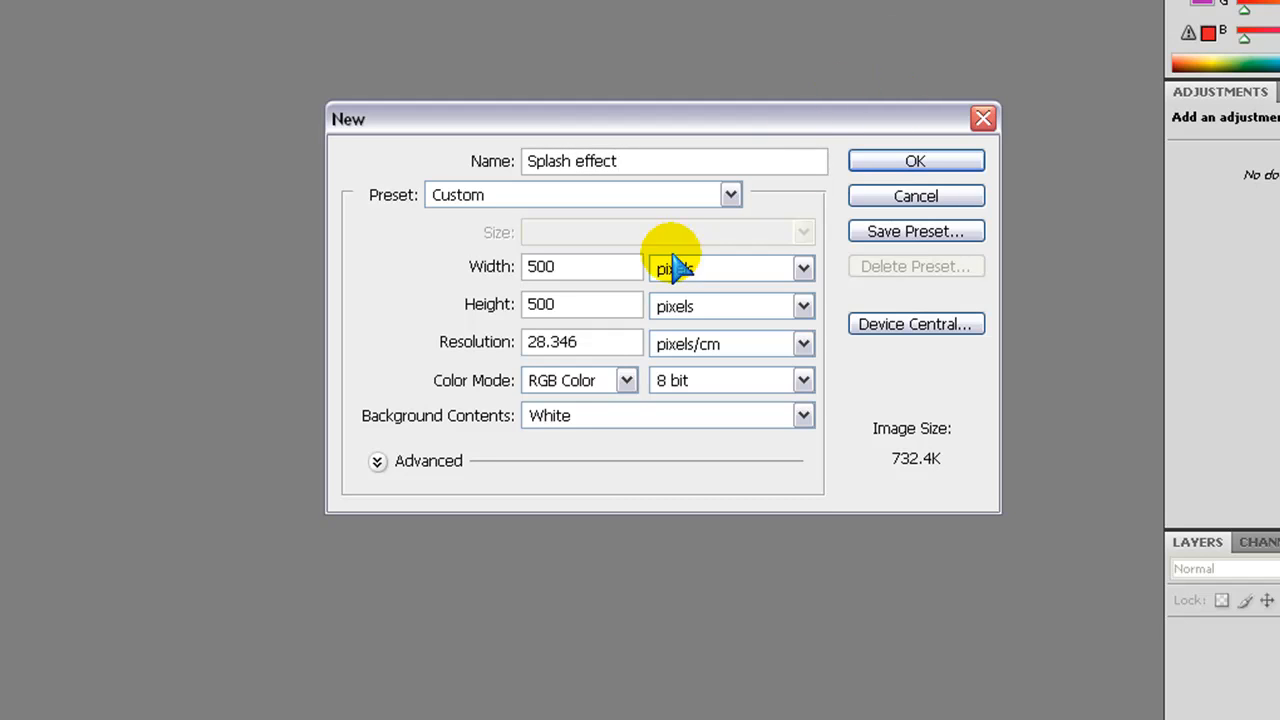
click(915, 160)
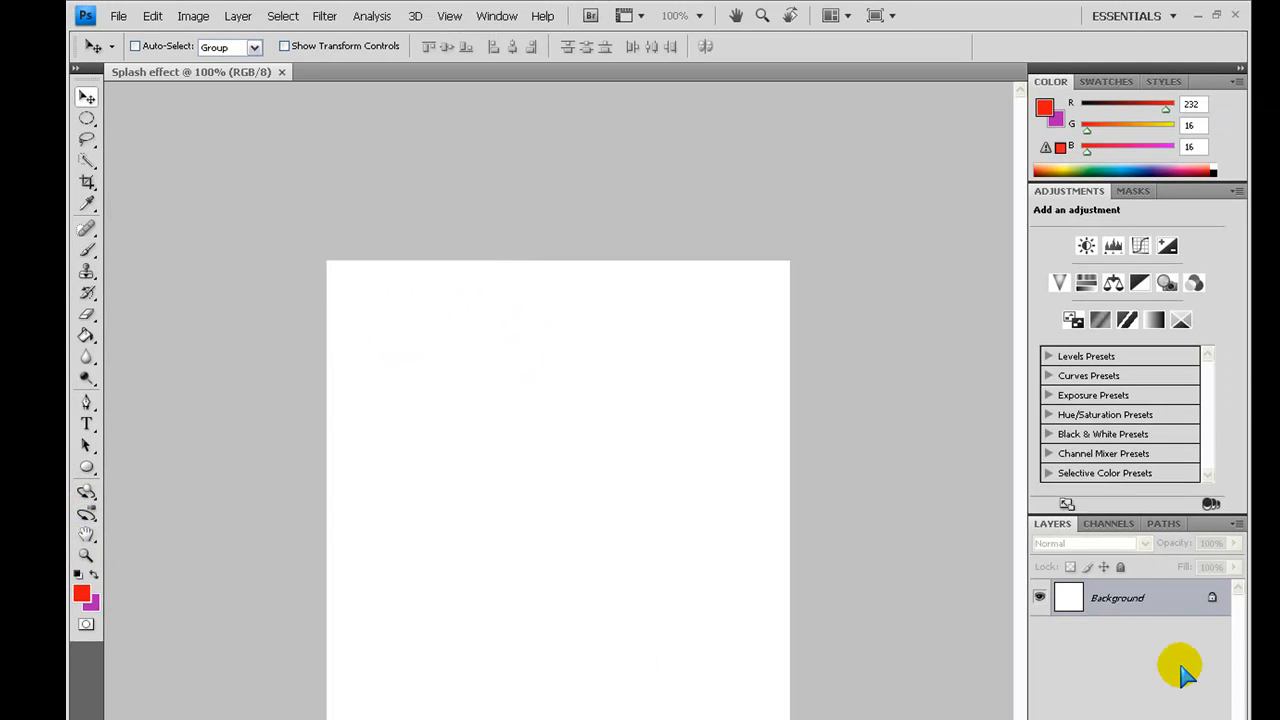
- Convert the locked Background into a normal Layer 0 and reset colours to black and white
double_click(1087, 607)
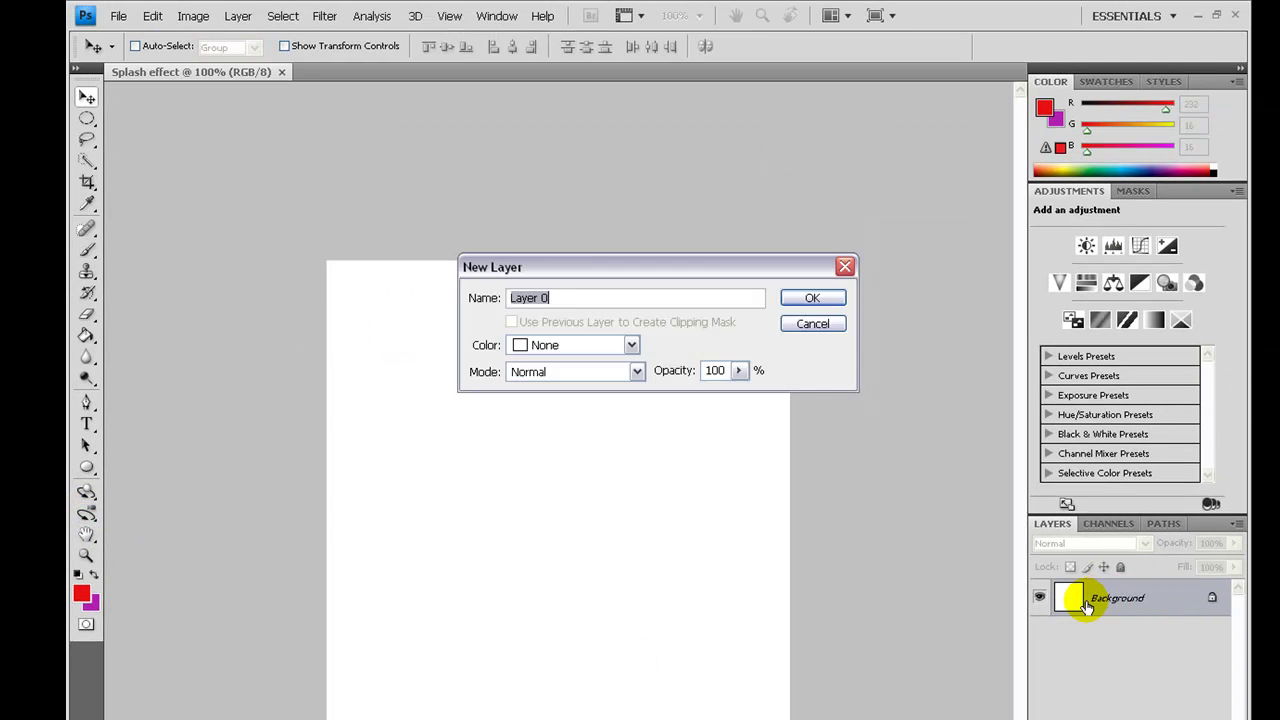
click(806, 299)
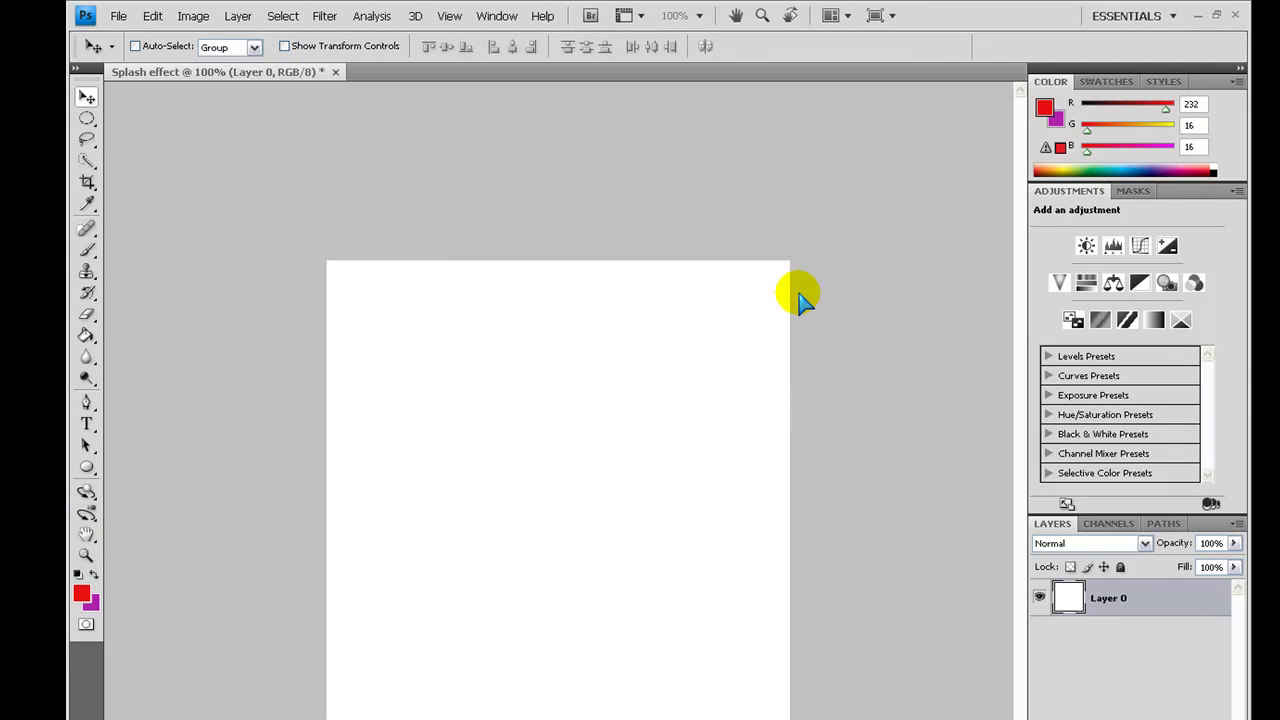
click(79, 574)
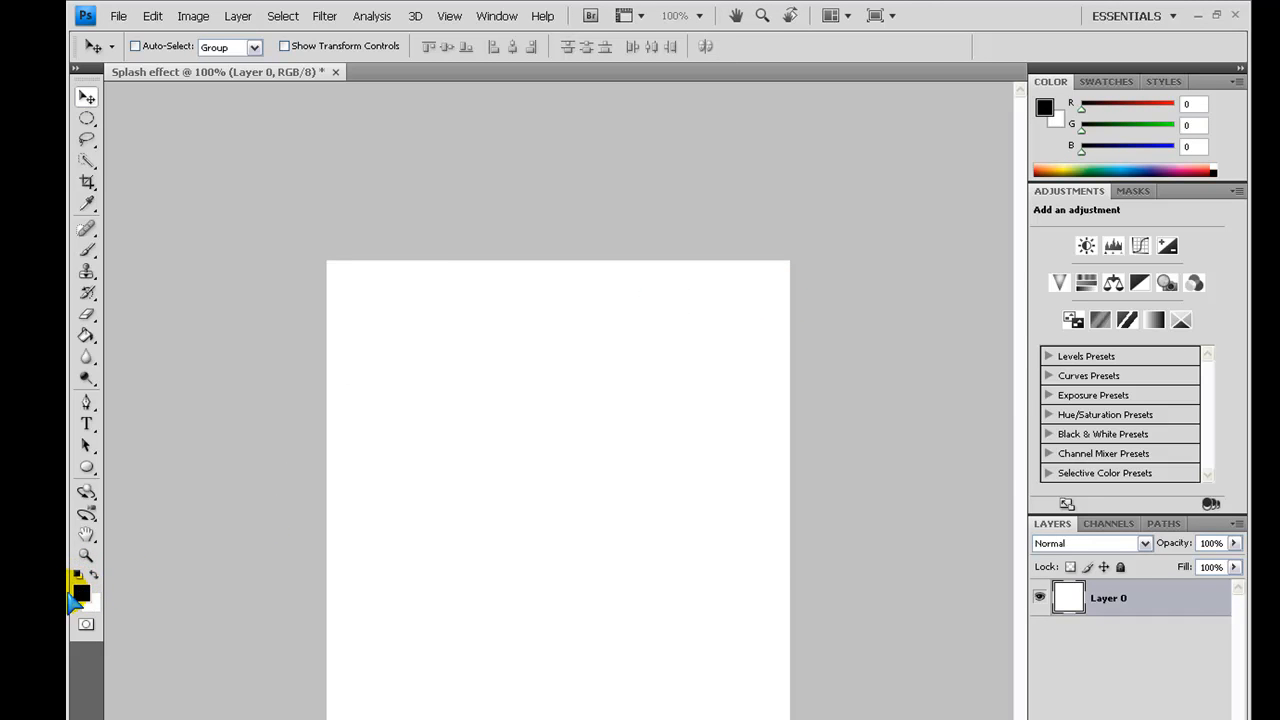
- Keep black as the foreground colour and switch to the Paint Bucket to fill the canvas
click(80, 595)
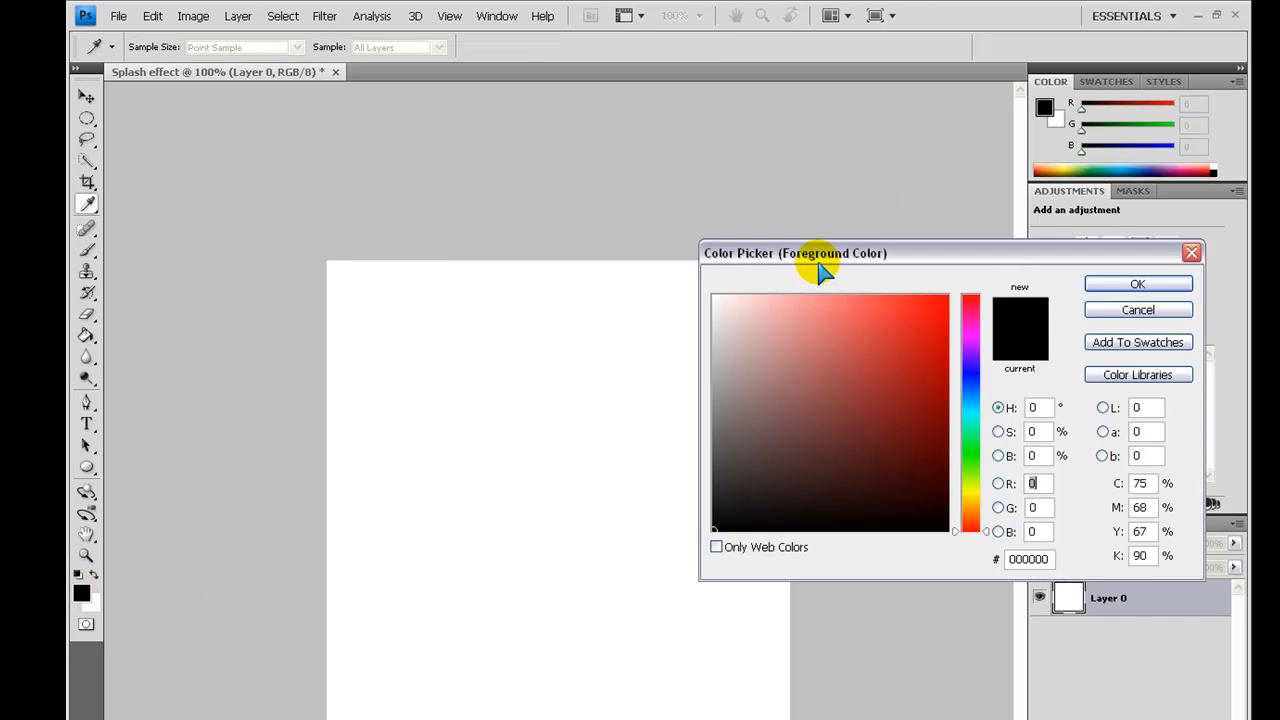
drag(830, 262, 641, 270)
click(870, 294)
key(v)
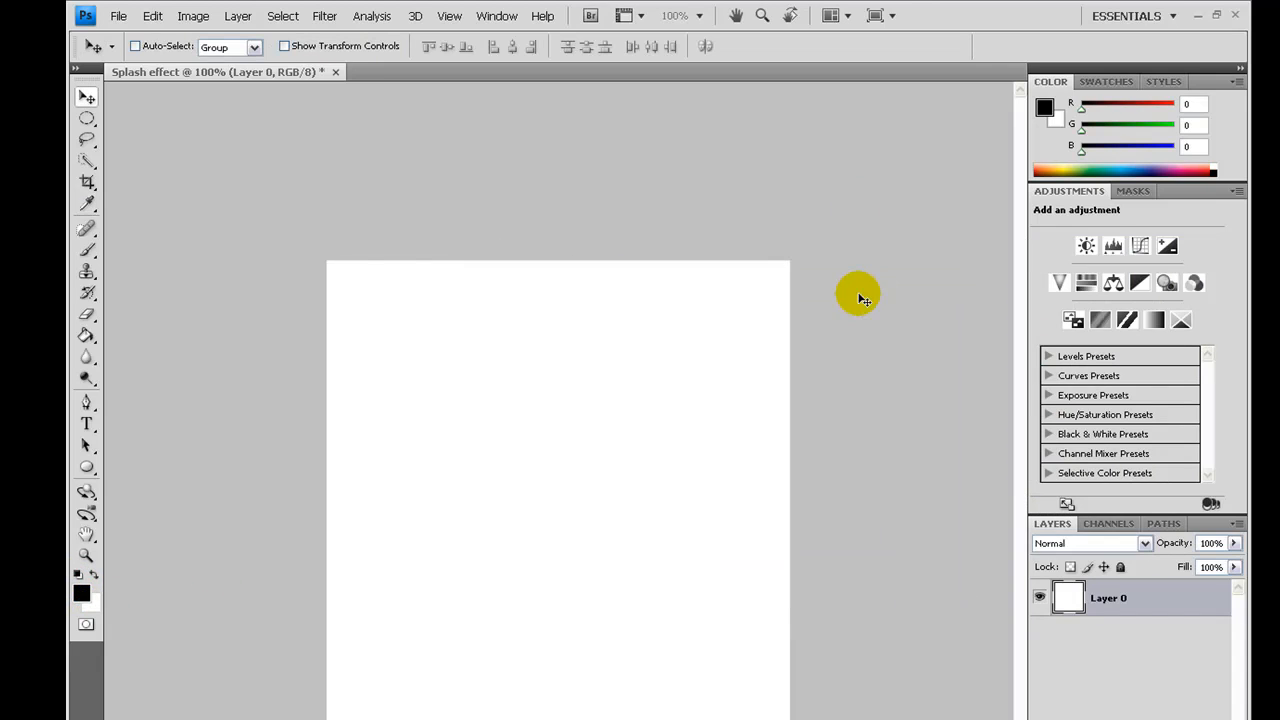
click(87, 335)
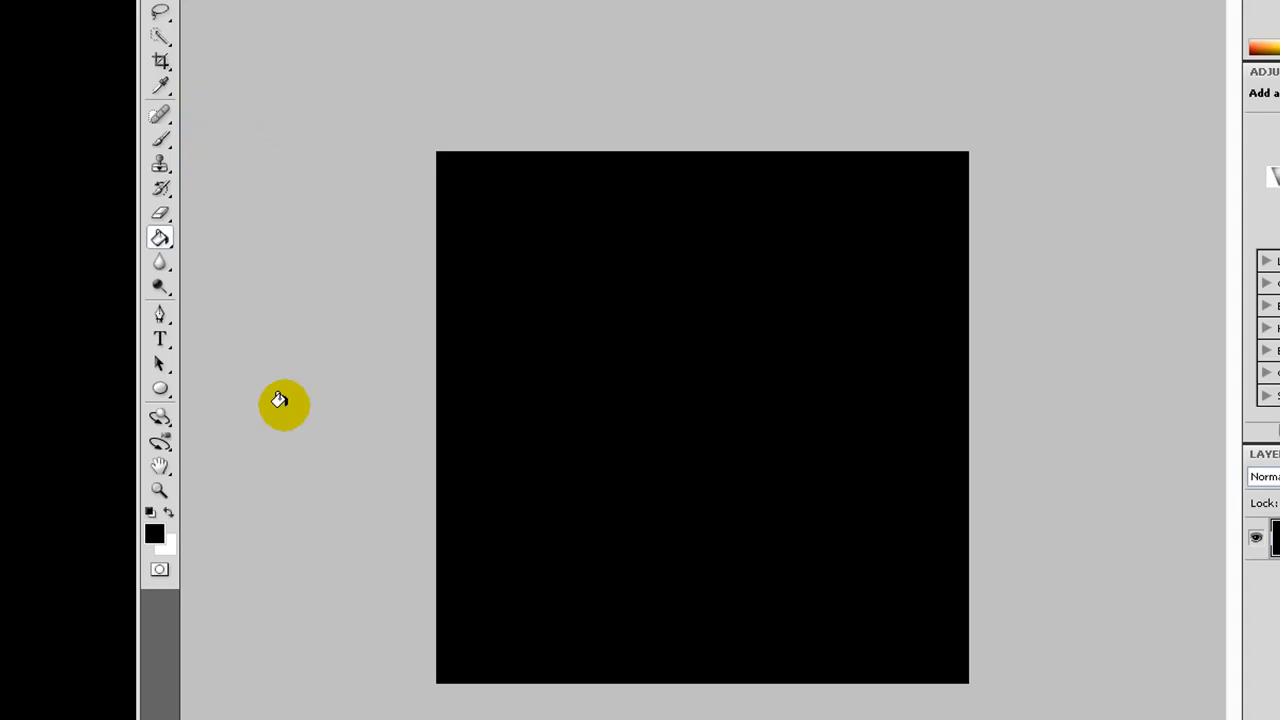
- Set the foreground painting colour to bright red #e22b2b in the Color Picker
click(156, 535)
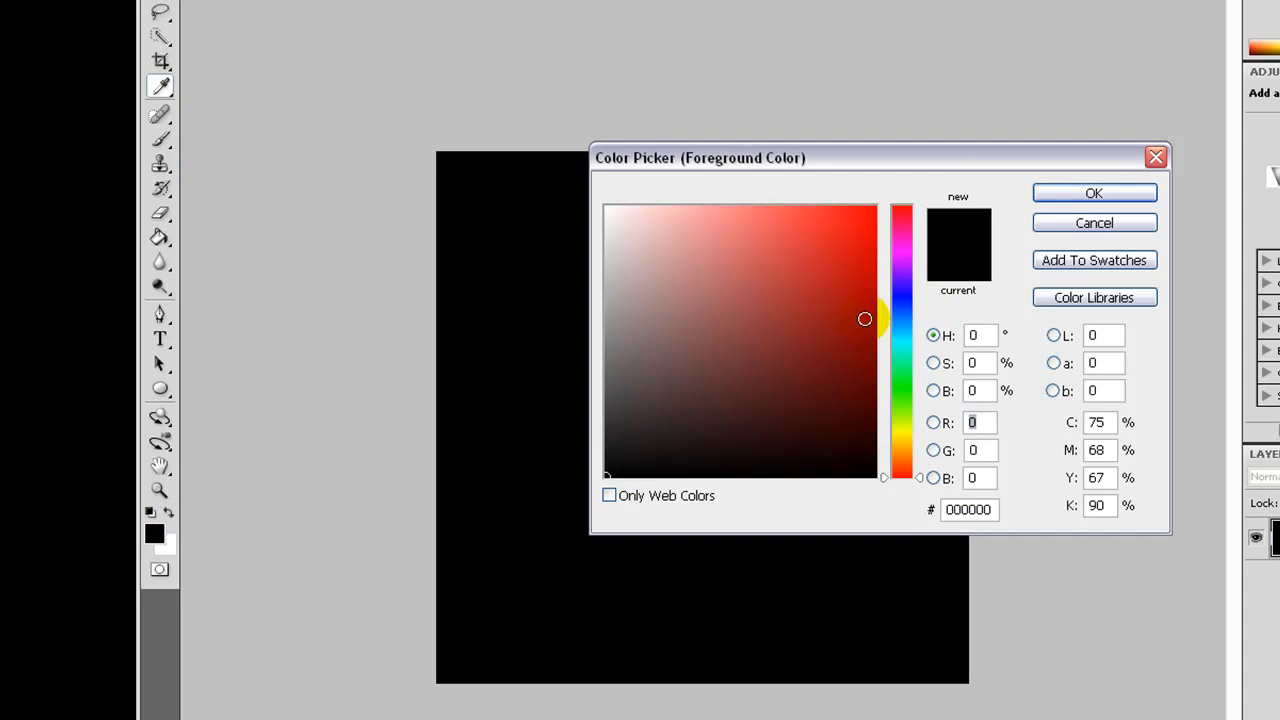
drag(835, 279, 825, 237)
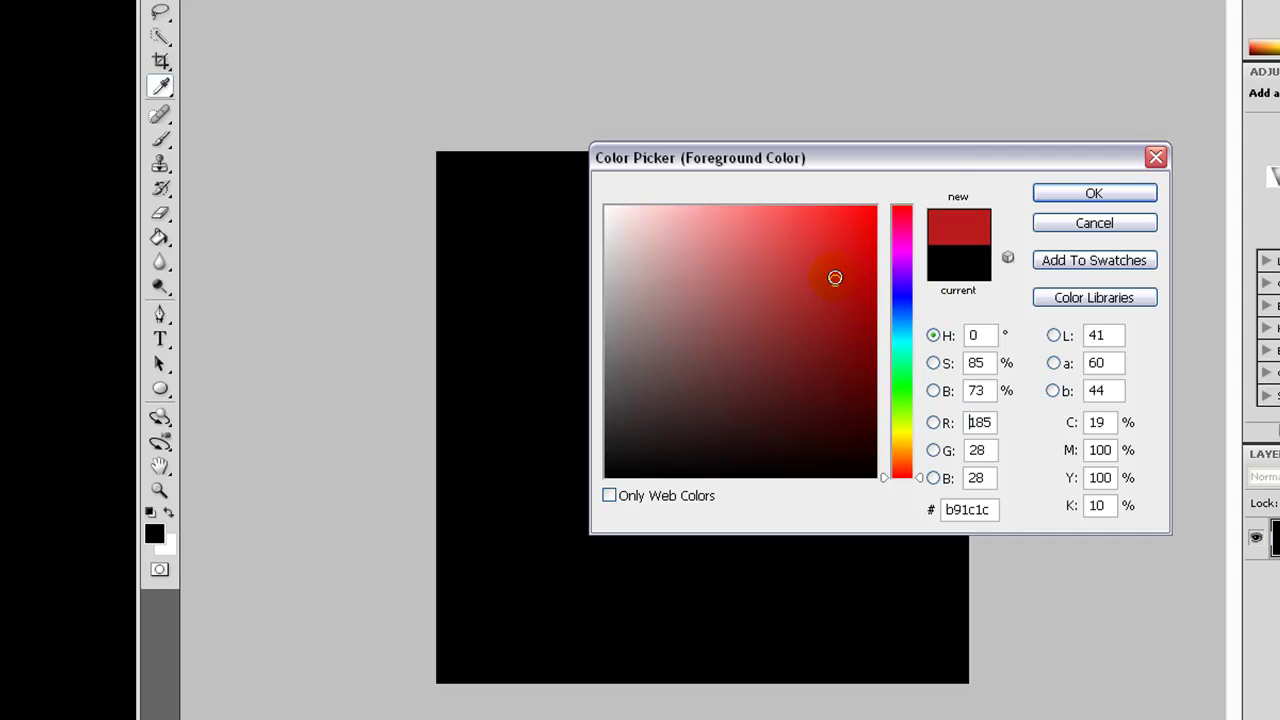
click(1075, 192)
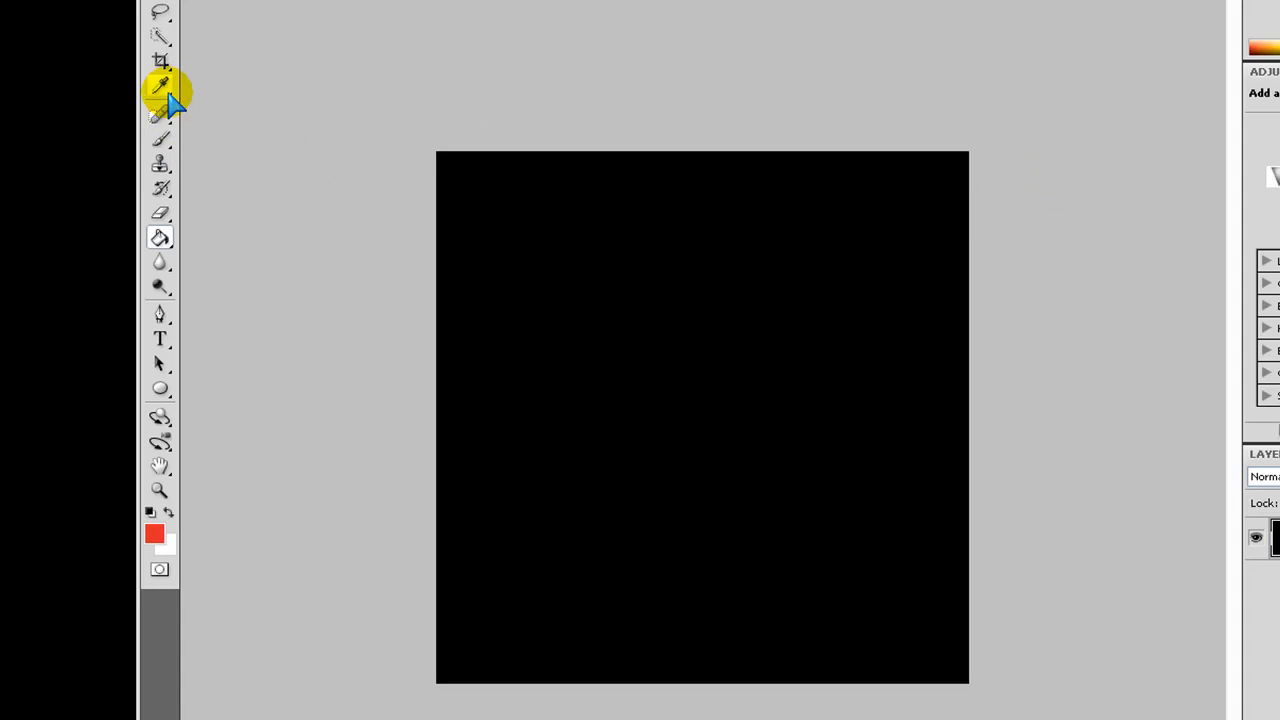
- Choose the 2285 splatter brush preset for the Brush tool and adjust its size
click(160, 143)
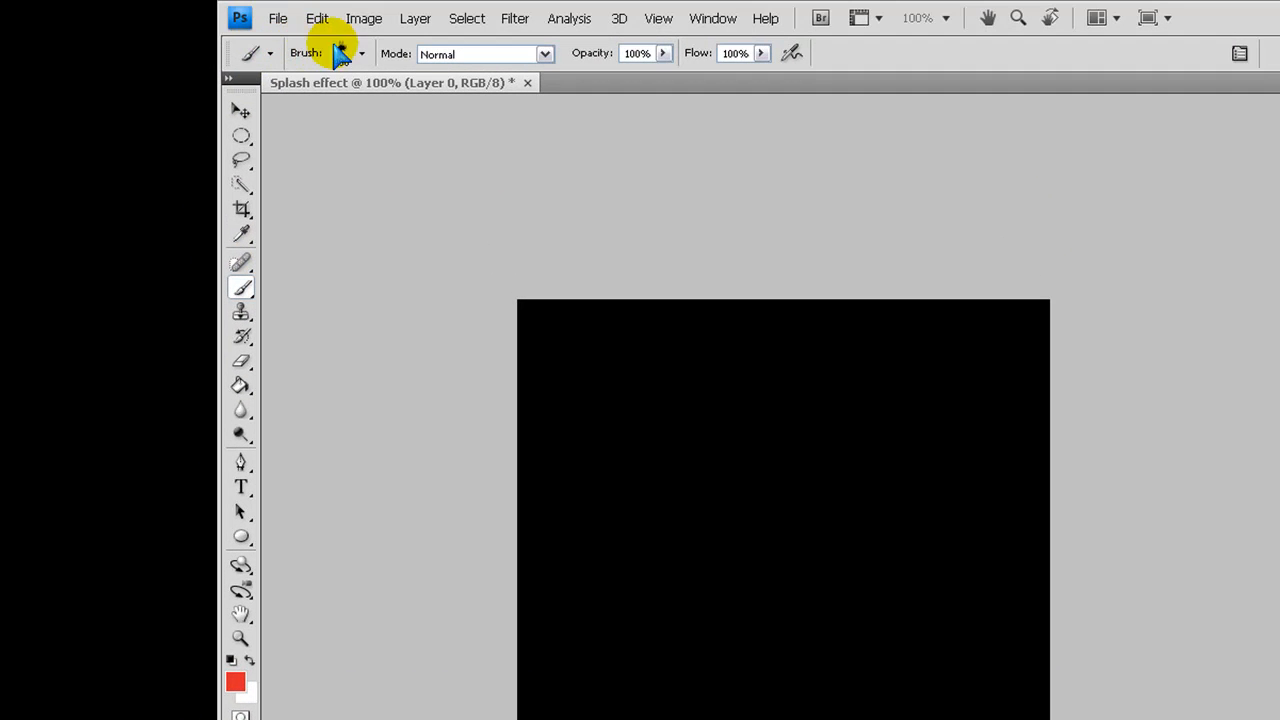
click(362, 54)
drag(457, 232, 457, 332)
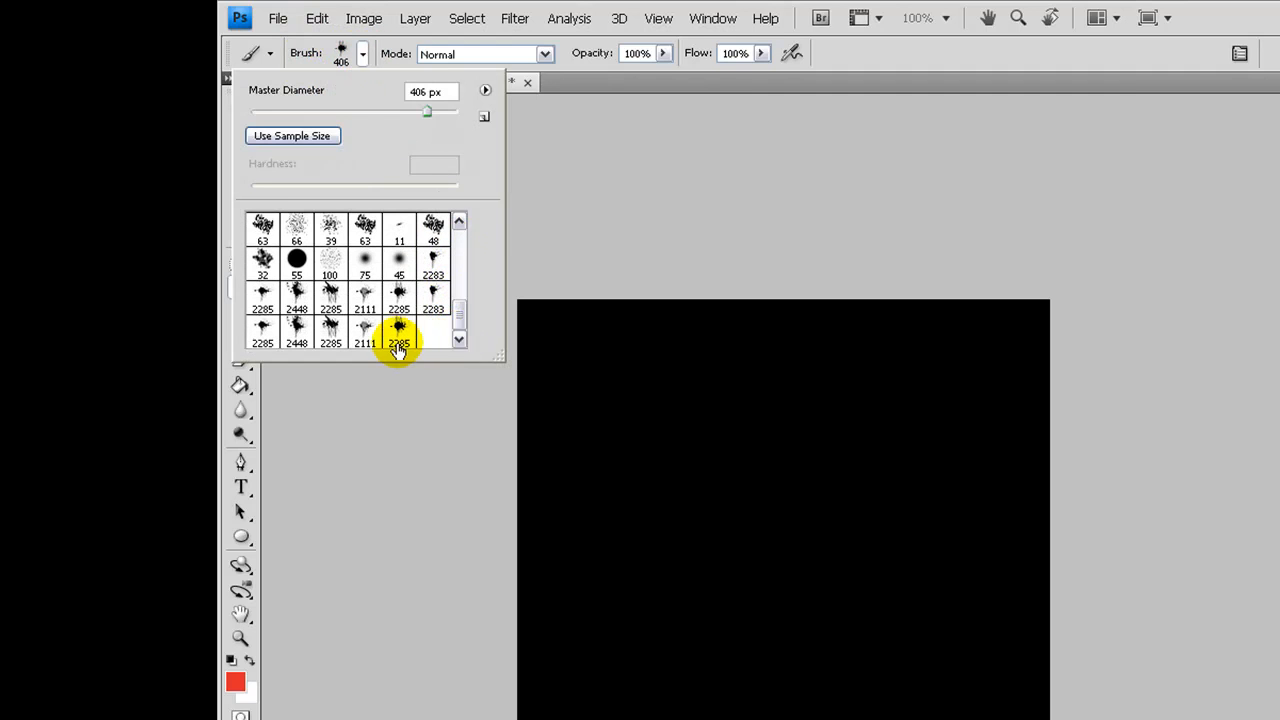
double_click(397, 343)
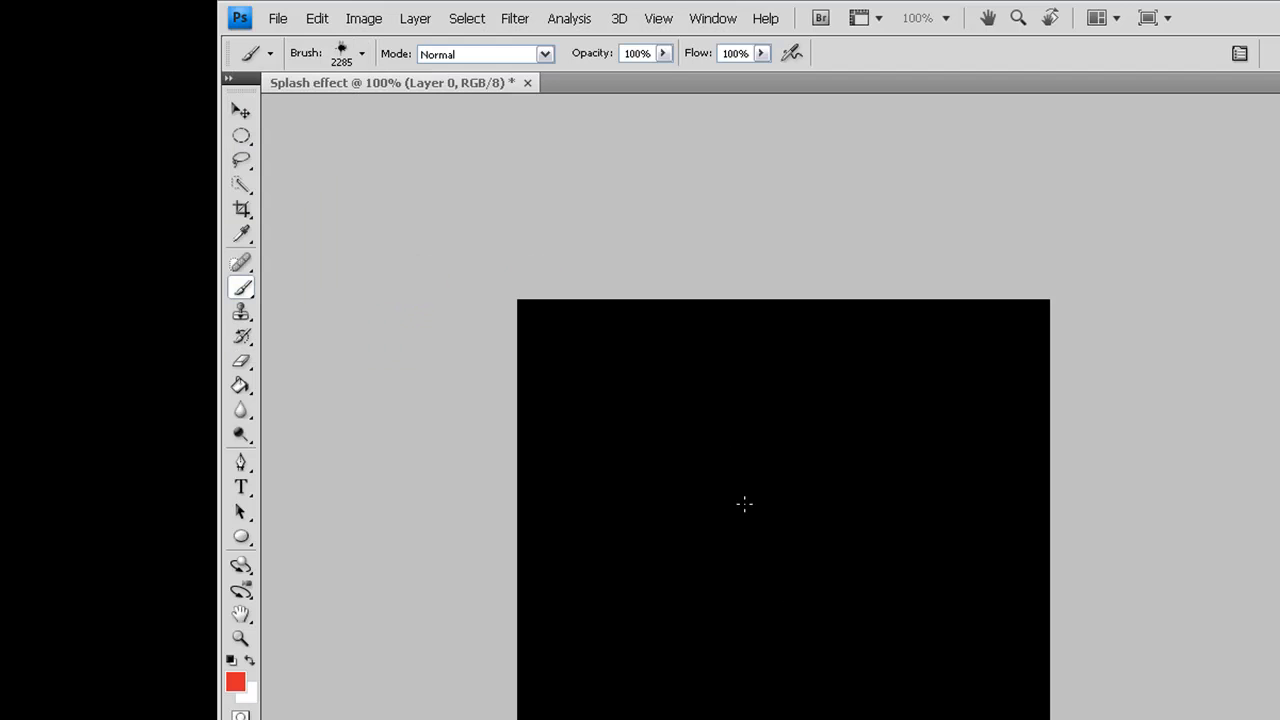
click(362, 53)
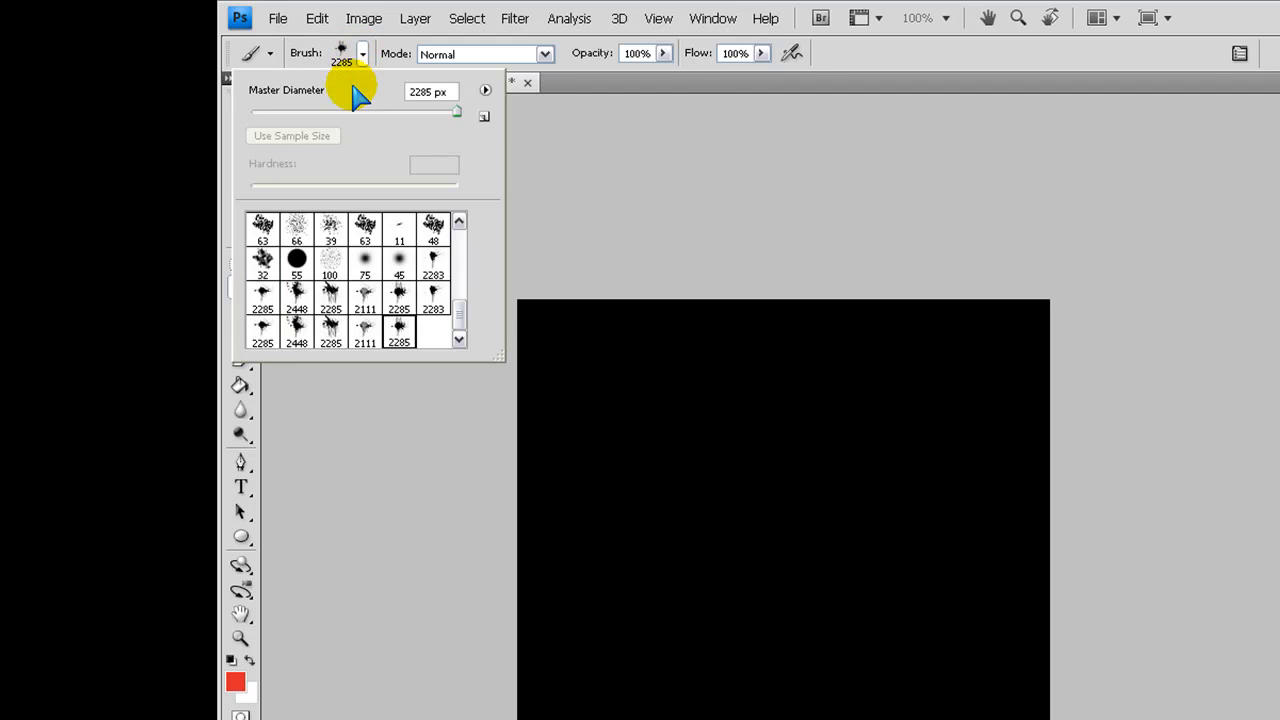
click(340, 56)
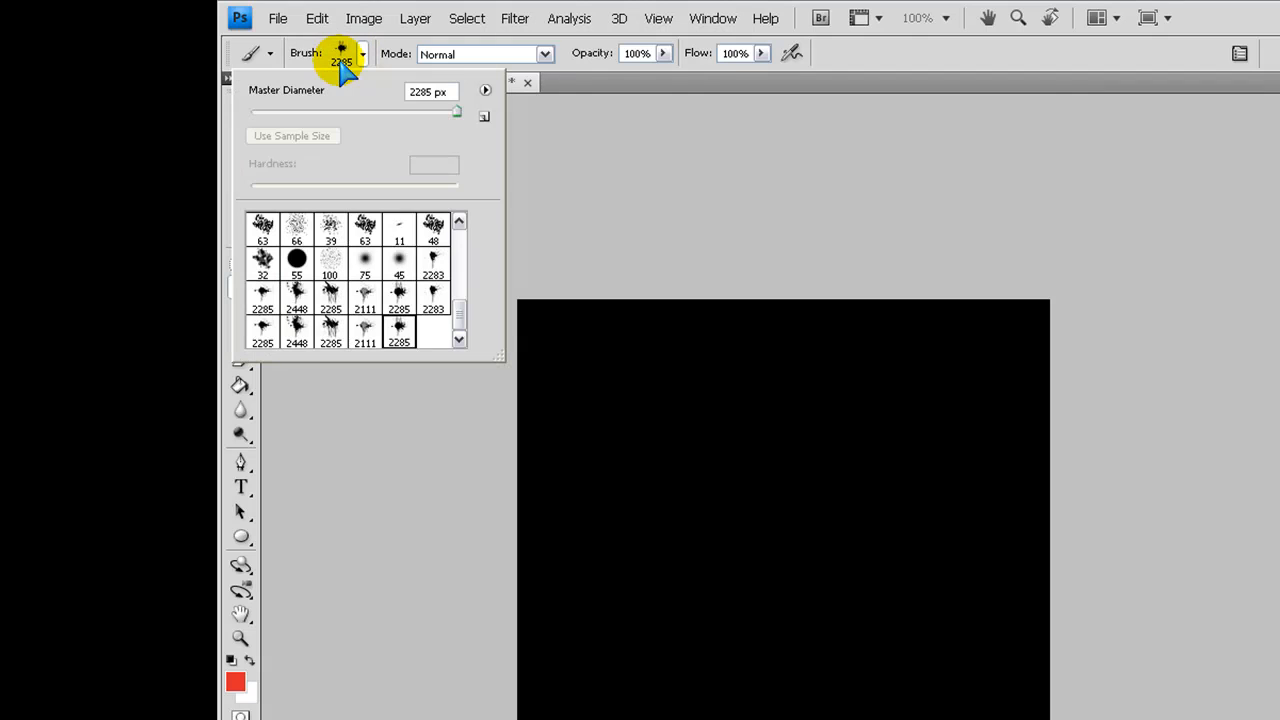
click(432, 92)
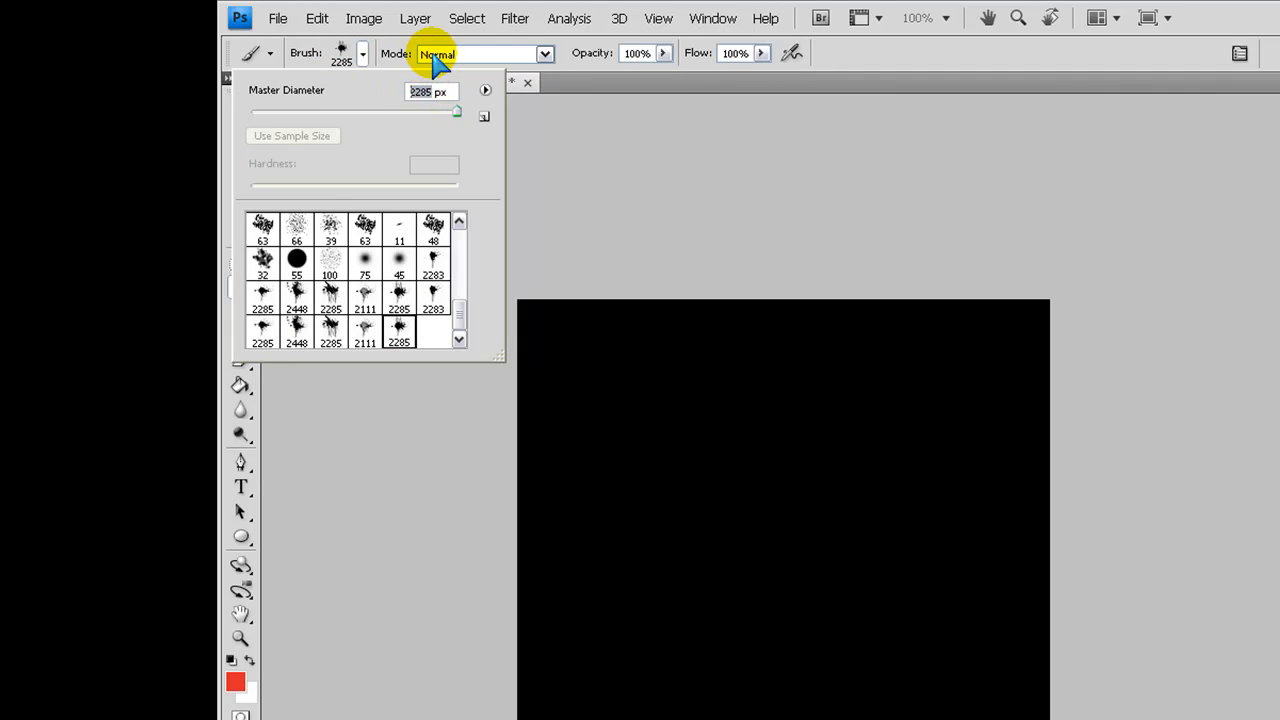
text(406)
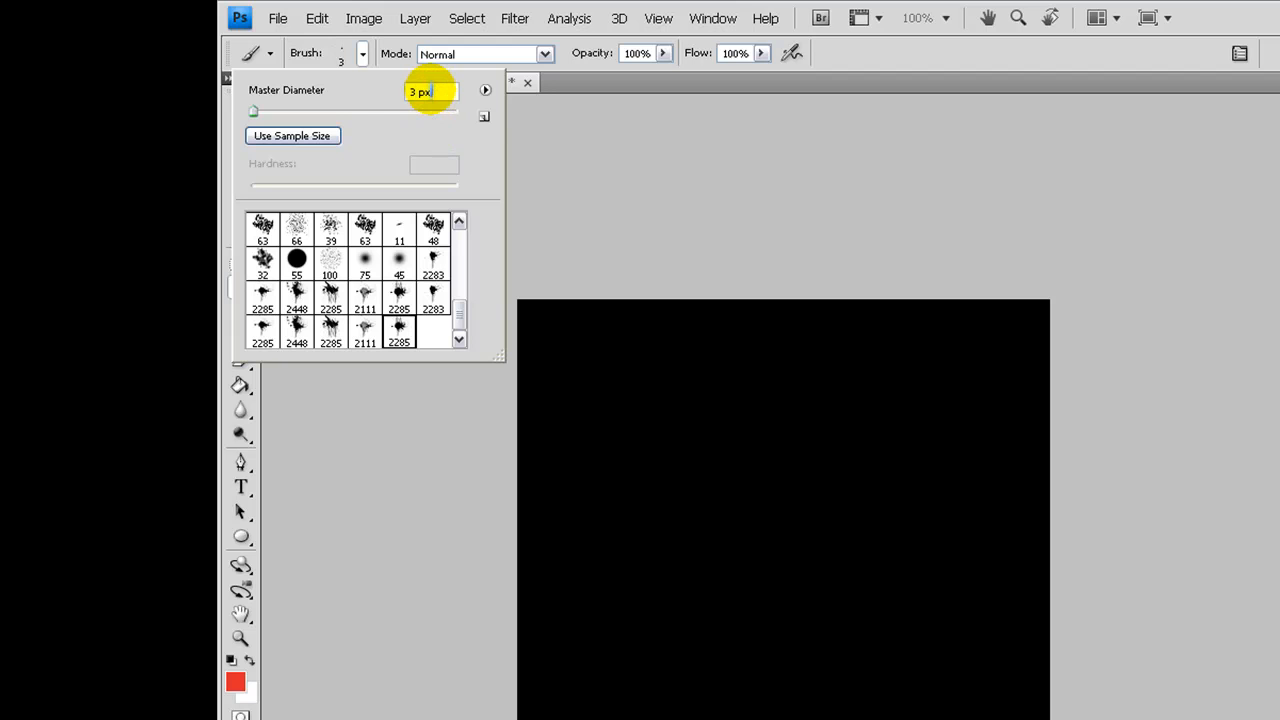
text(94)
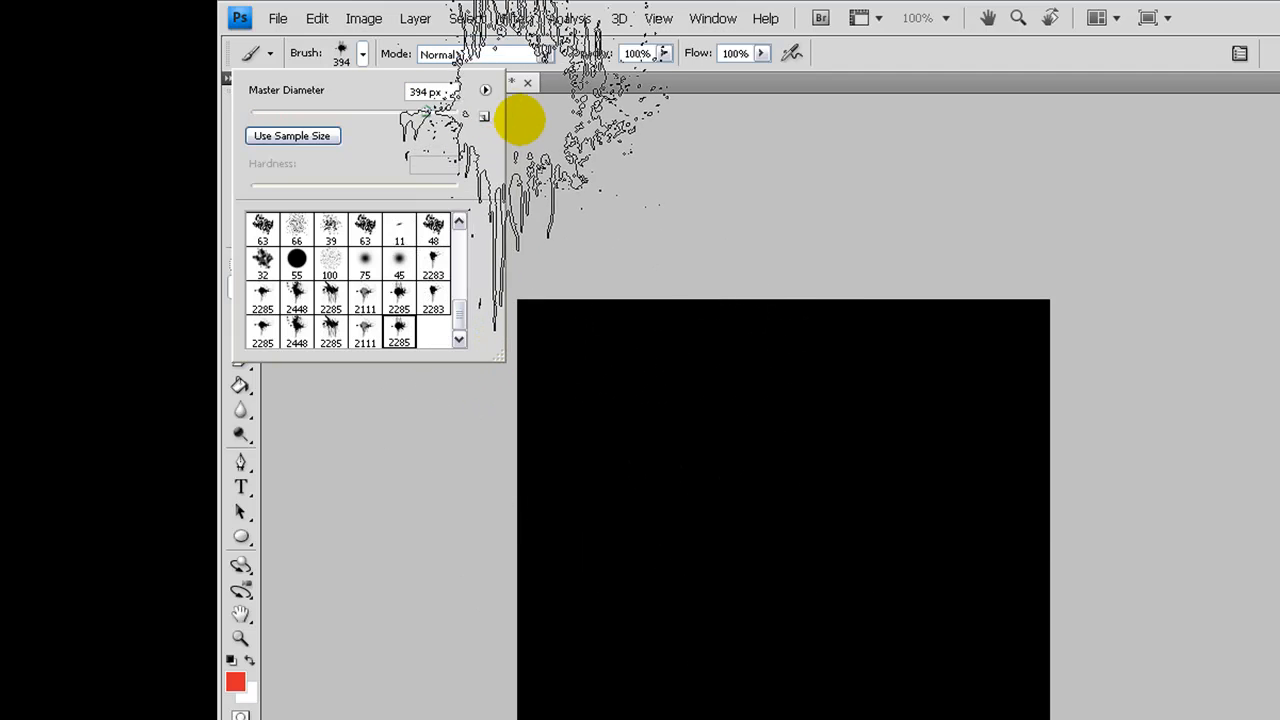
key(Return)
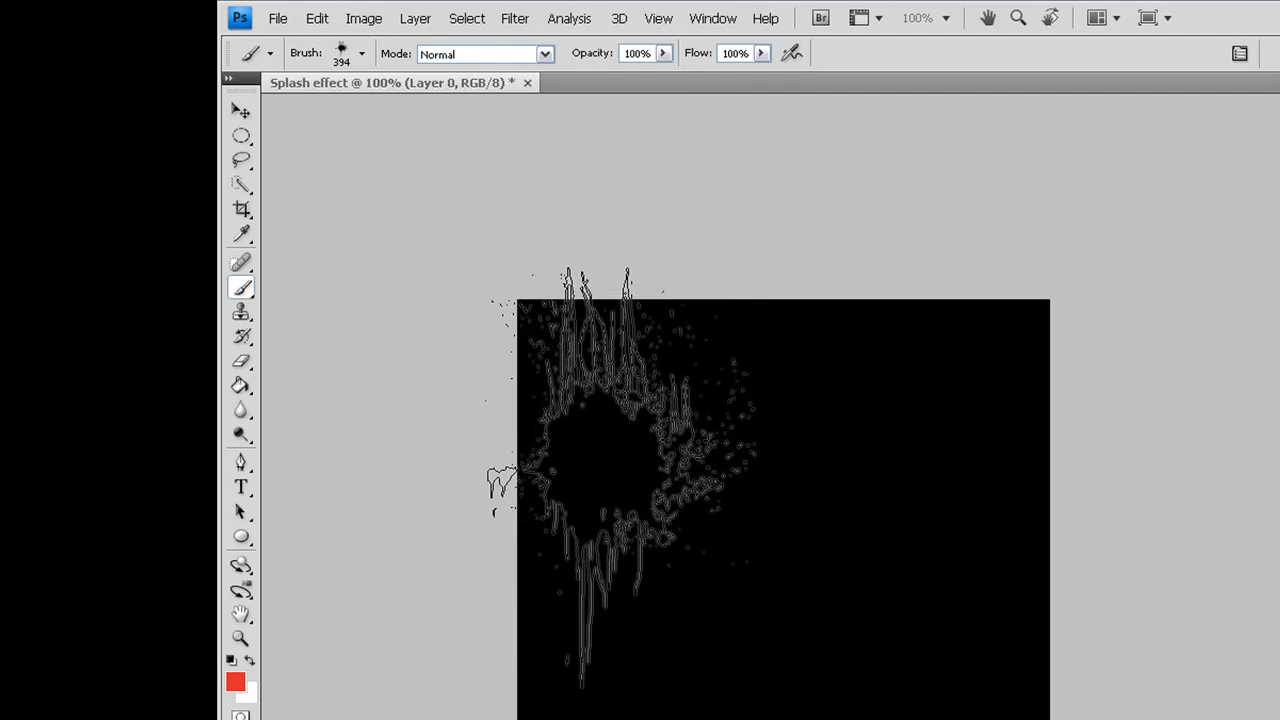
- Stamp a red splash near the upper-left of the black canvas
click(615, 485)
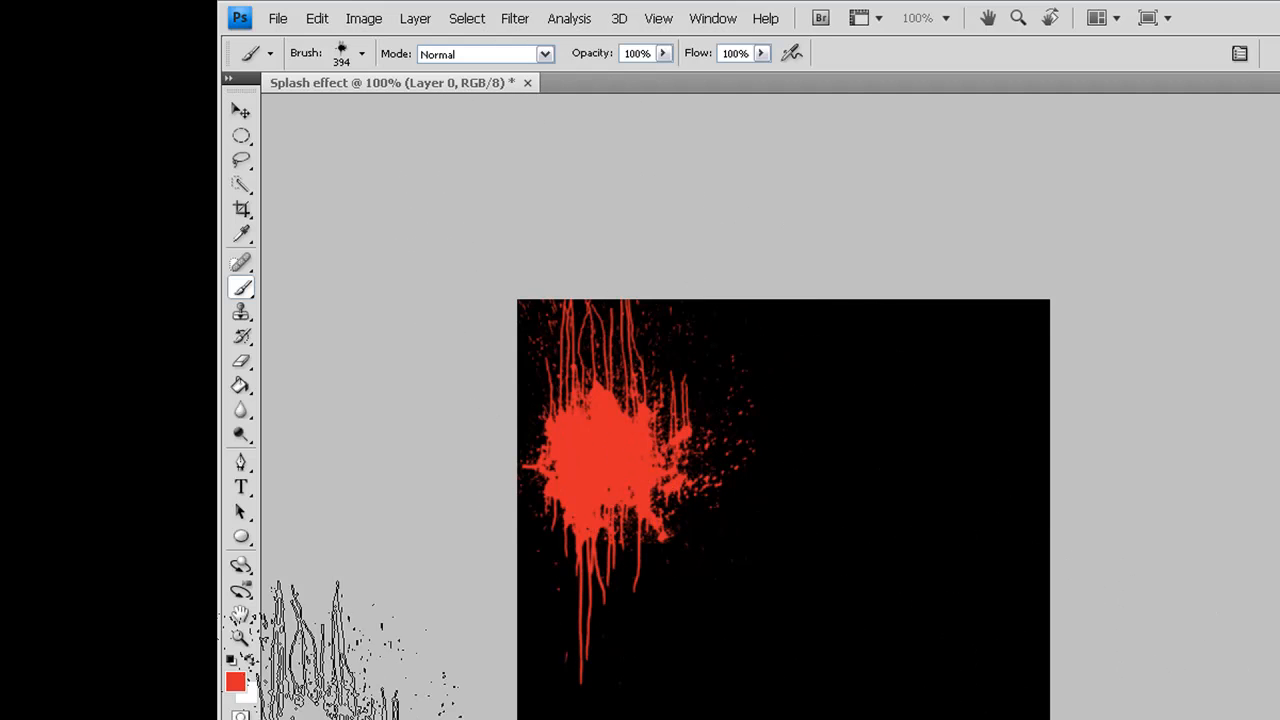
- Pick green as the paint colour and stamp a green splash below the red one
click(235, 682)
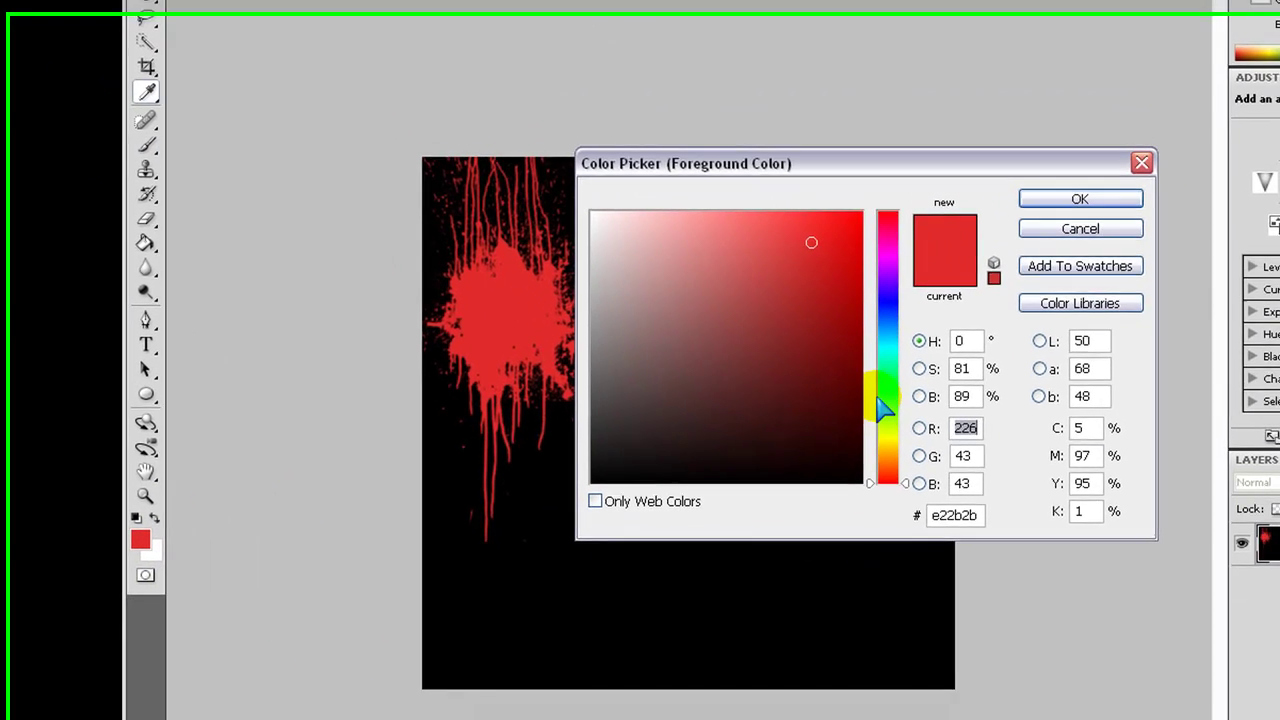
click(866, 378)
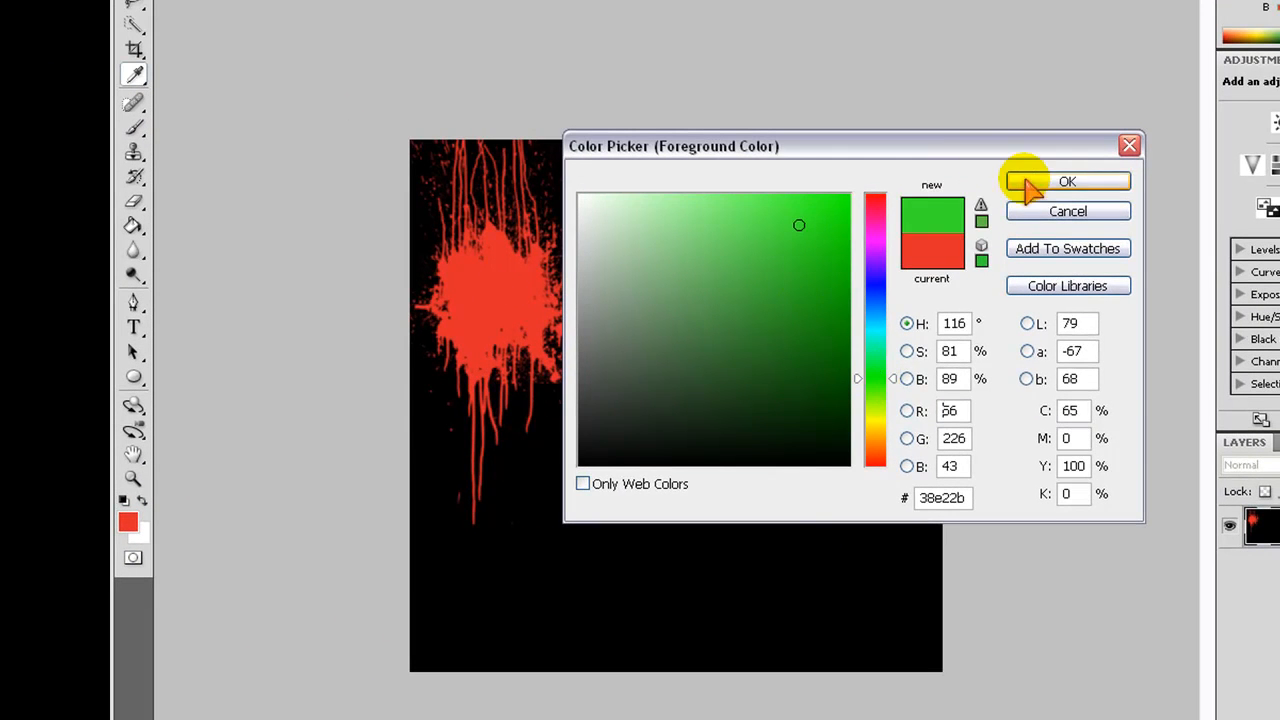
click(1095, 181)
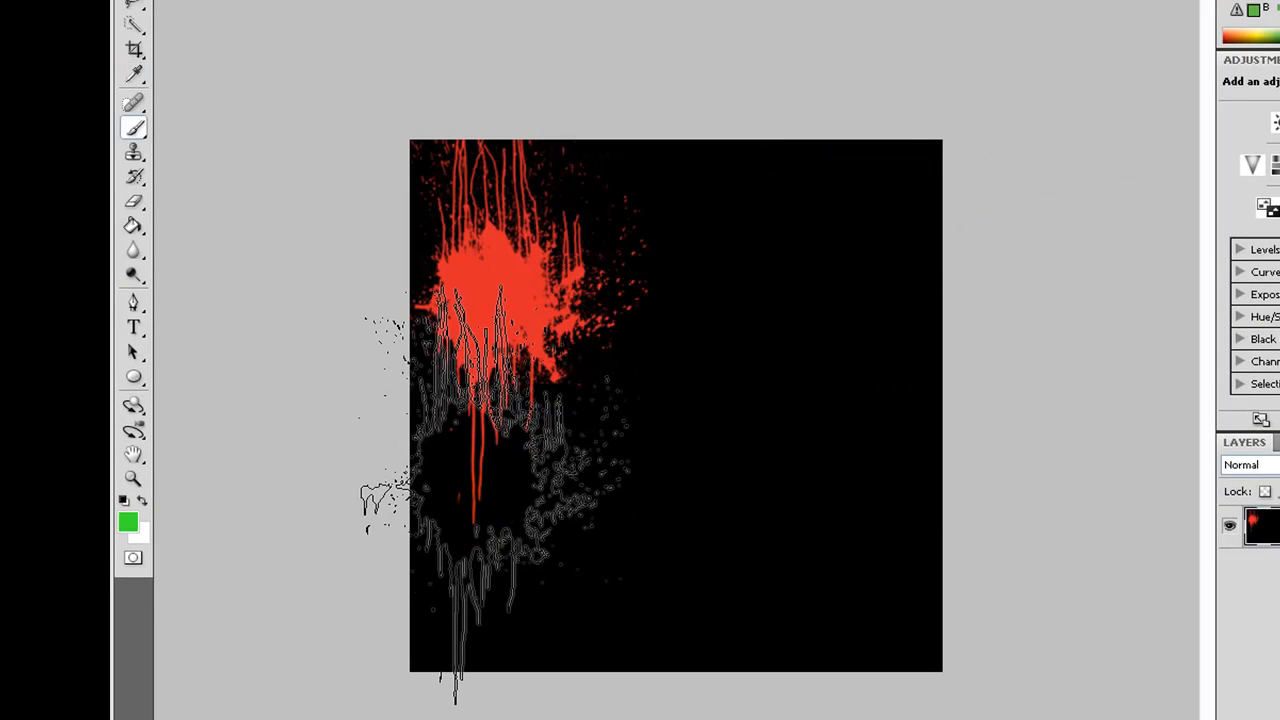
click(486, 480)
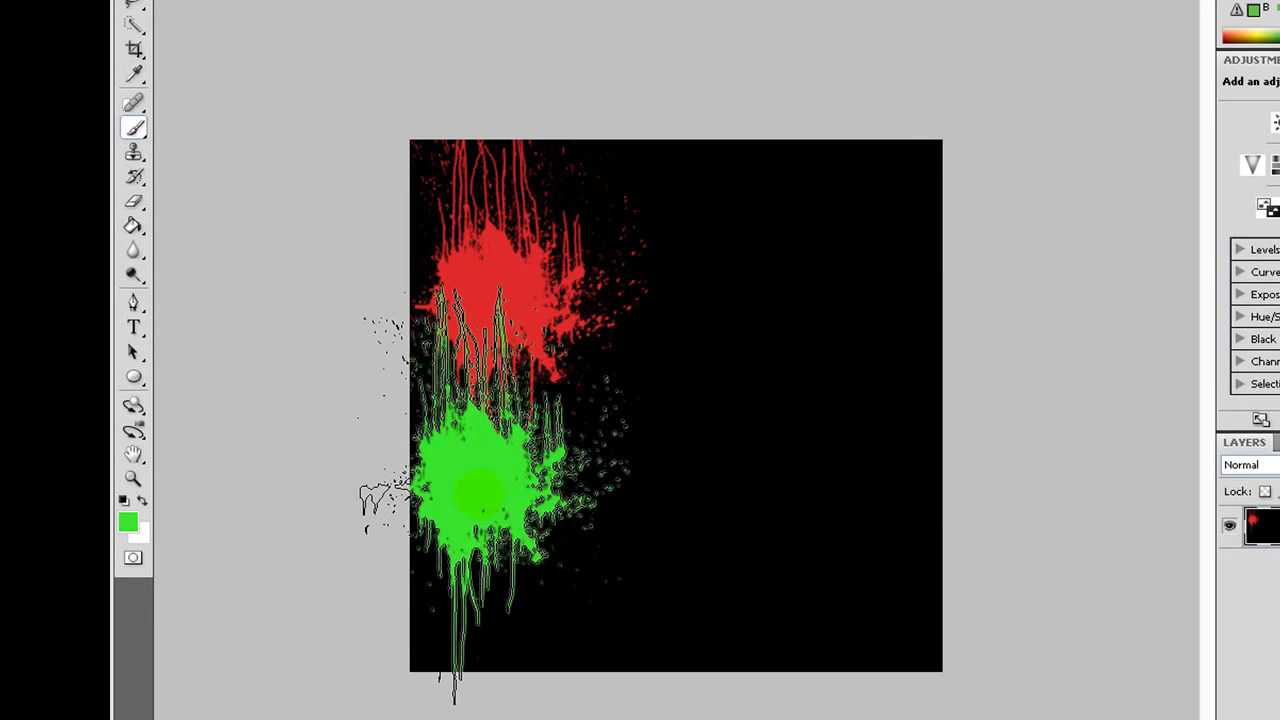
- Pick magenta as the paint colour and stamp a magenta splash on the canvas
click(128, 520)
drag(874, 314, 875, 245)
click(1067, 181)
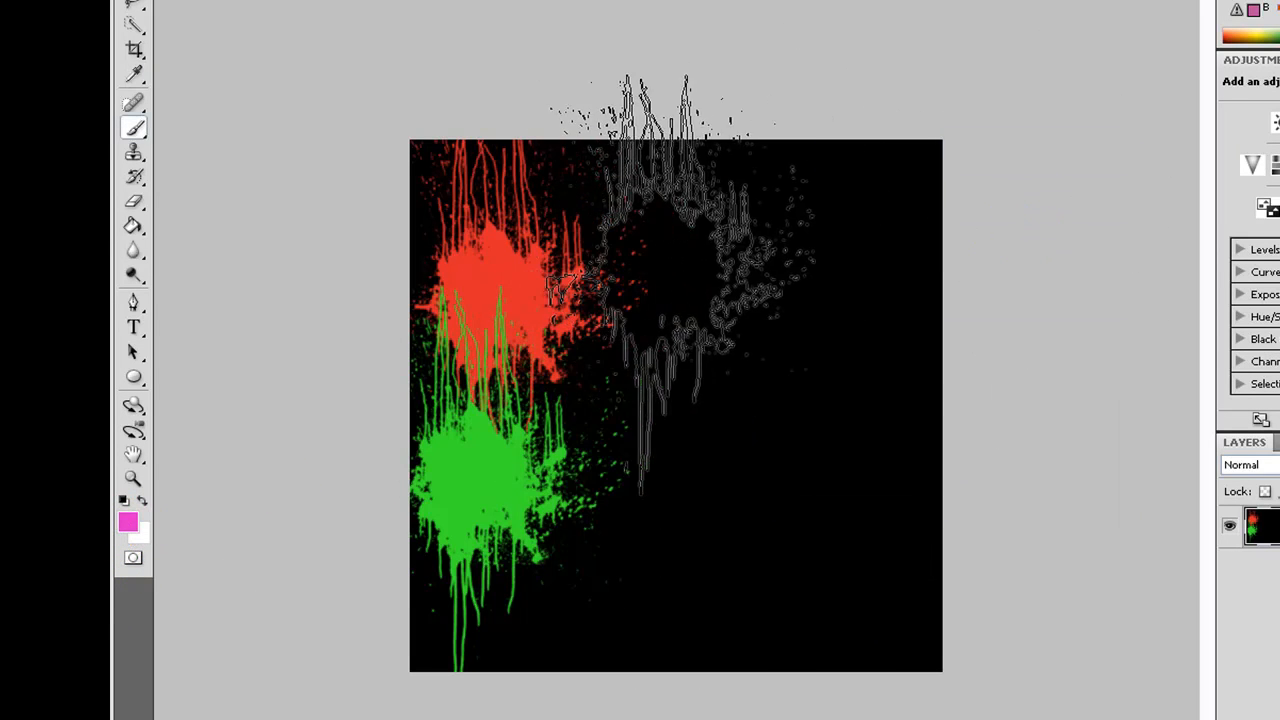
click(660, 270)
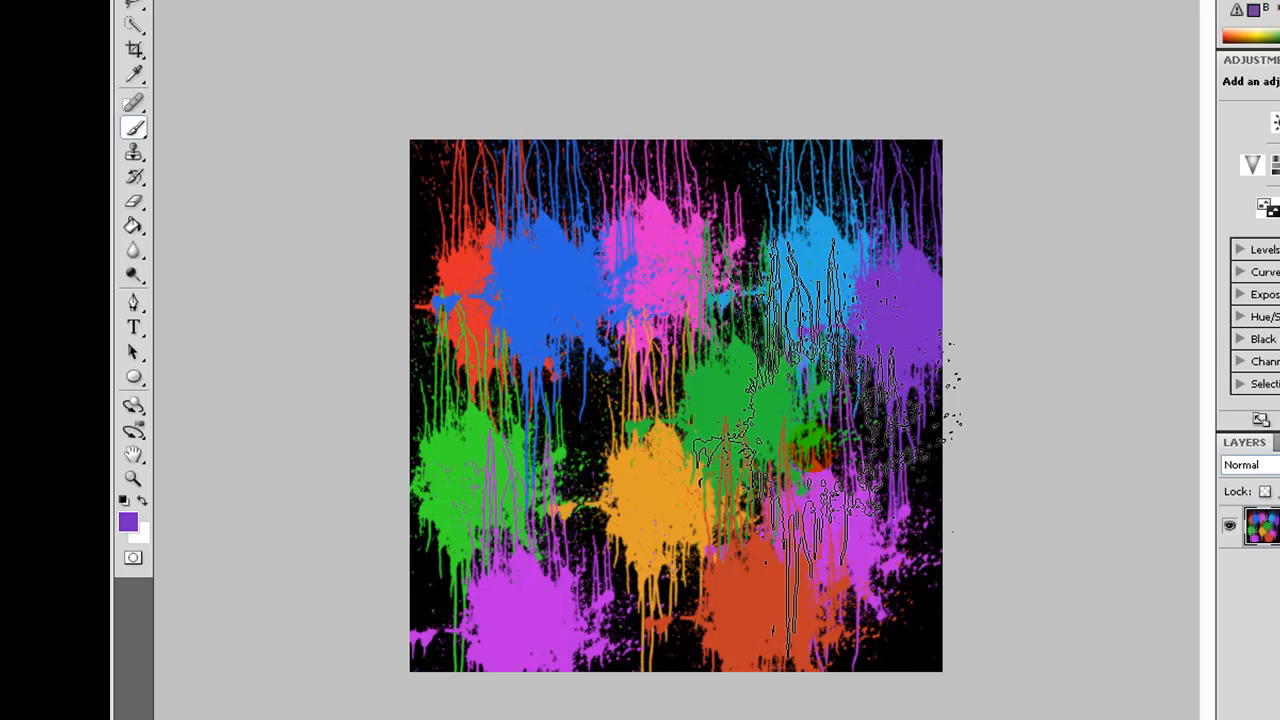
- Start a text layer with the Type tool, drawing a text box across the canvas middle
click(134, 327)
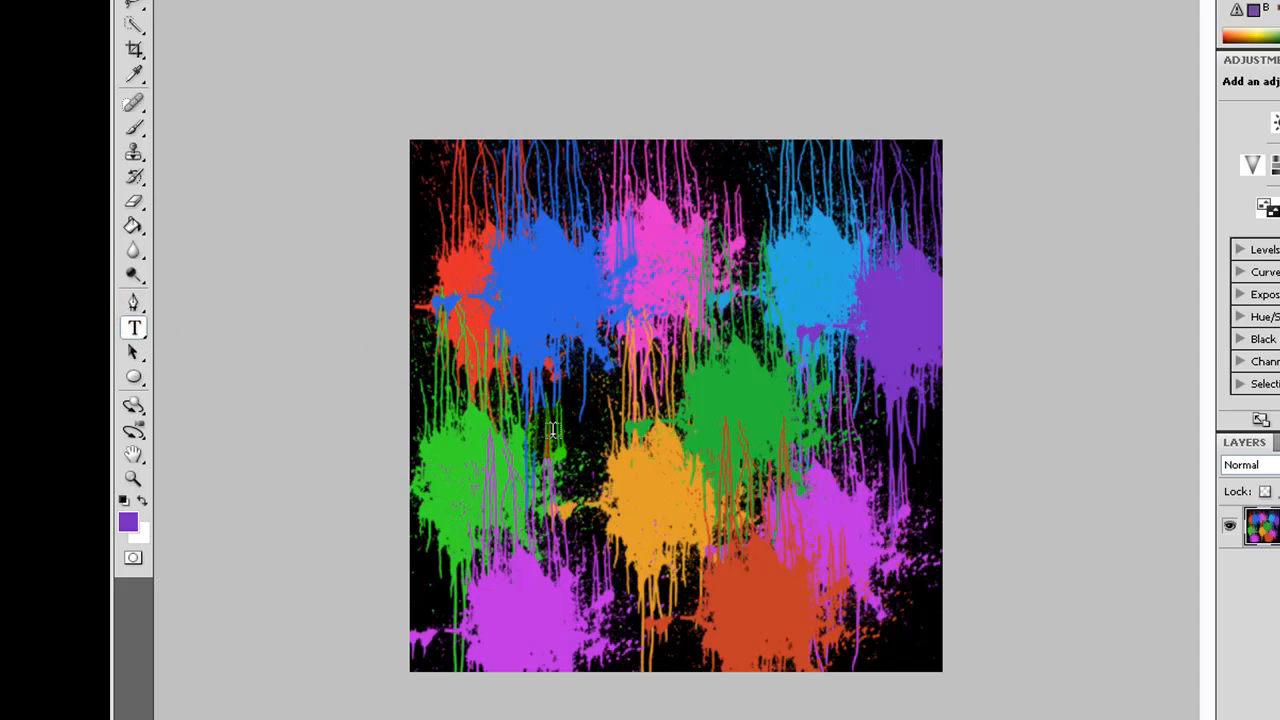
click(494, 367)
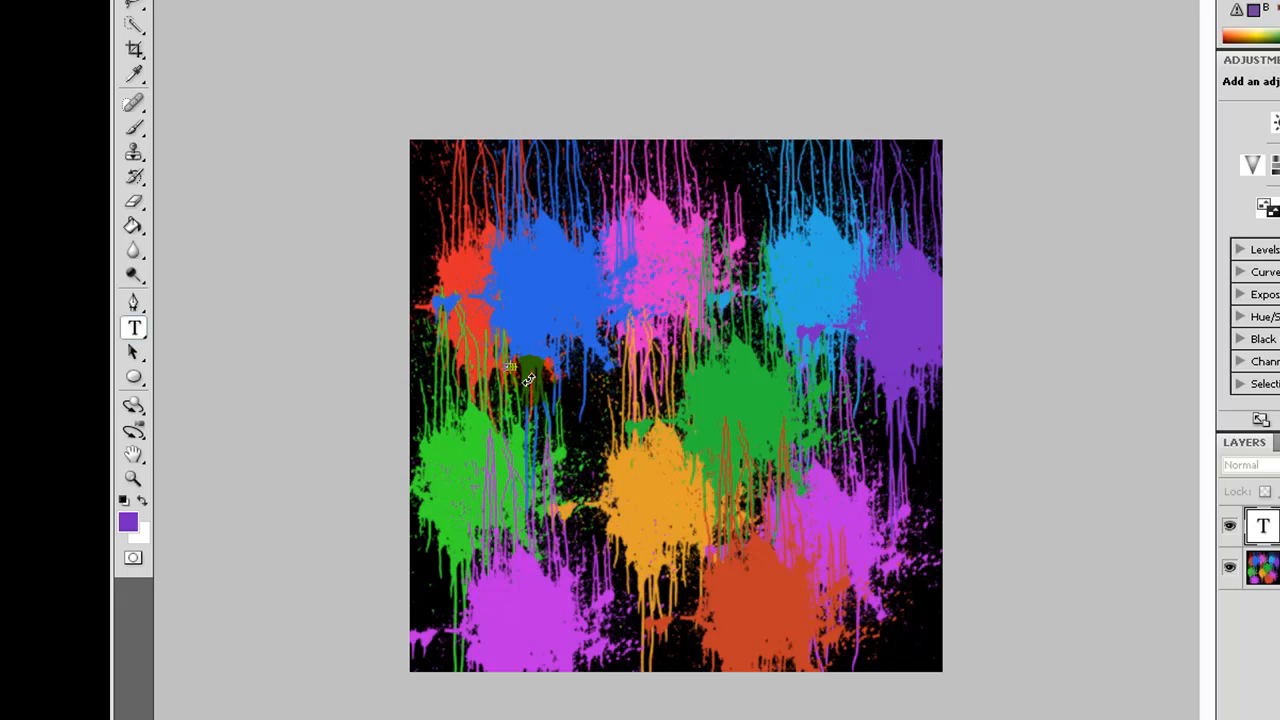
drag(520, 372, 903, 502)
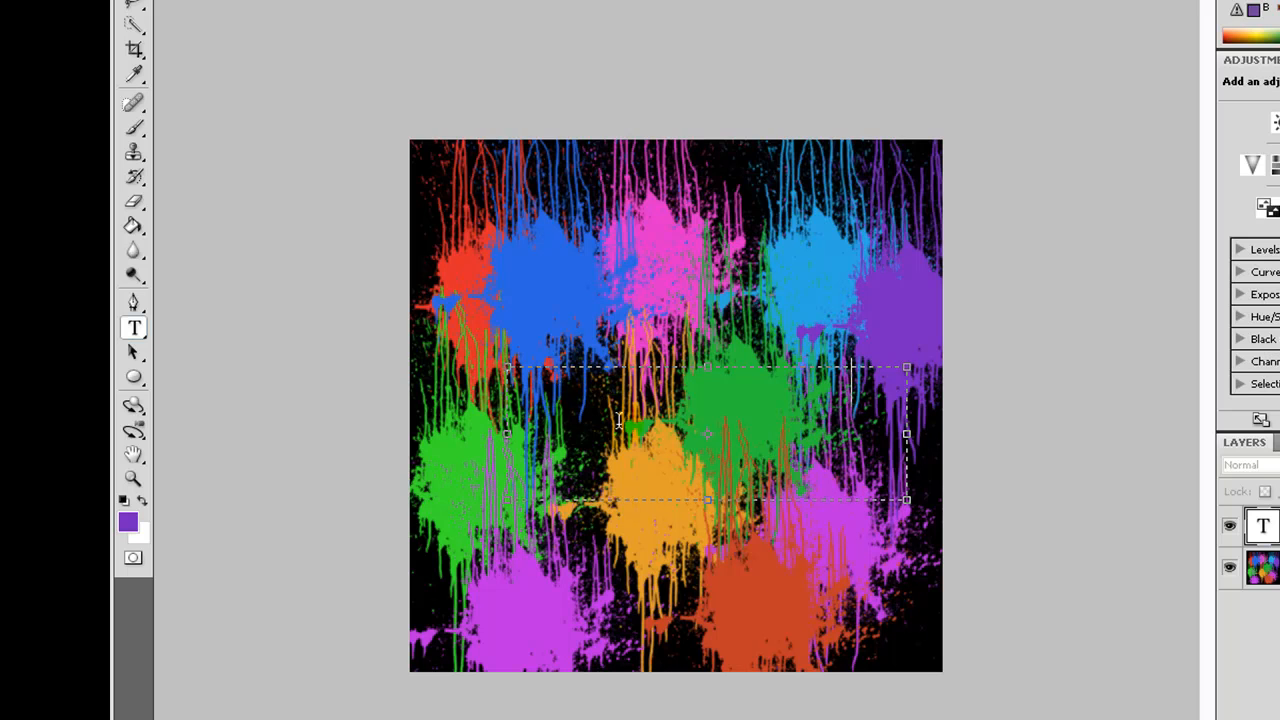
- Make the YOUTUBE text white, commit it and nudge it slightly left
drag(852, 385, 505, 385)
click(144, 498)
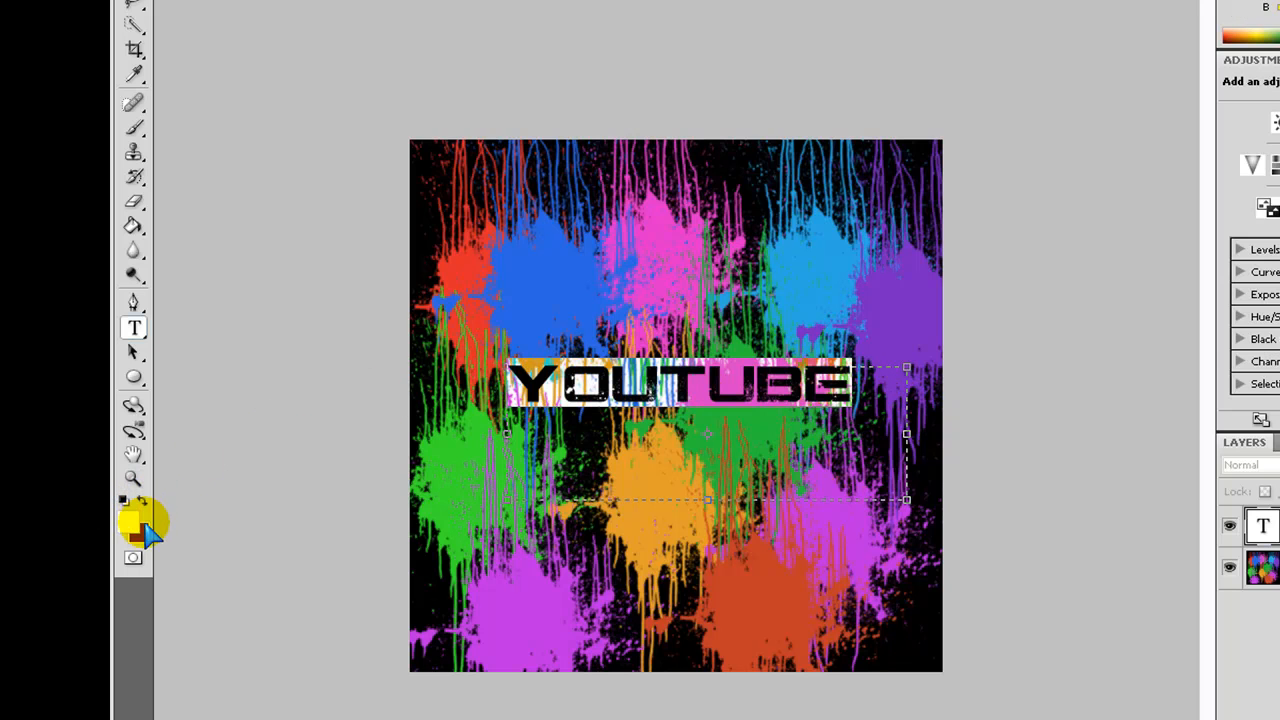
key(v)
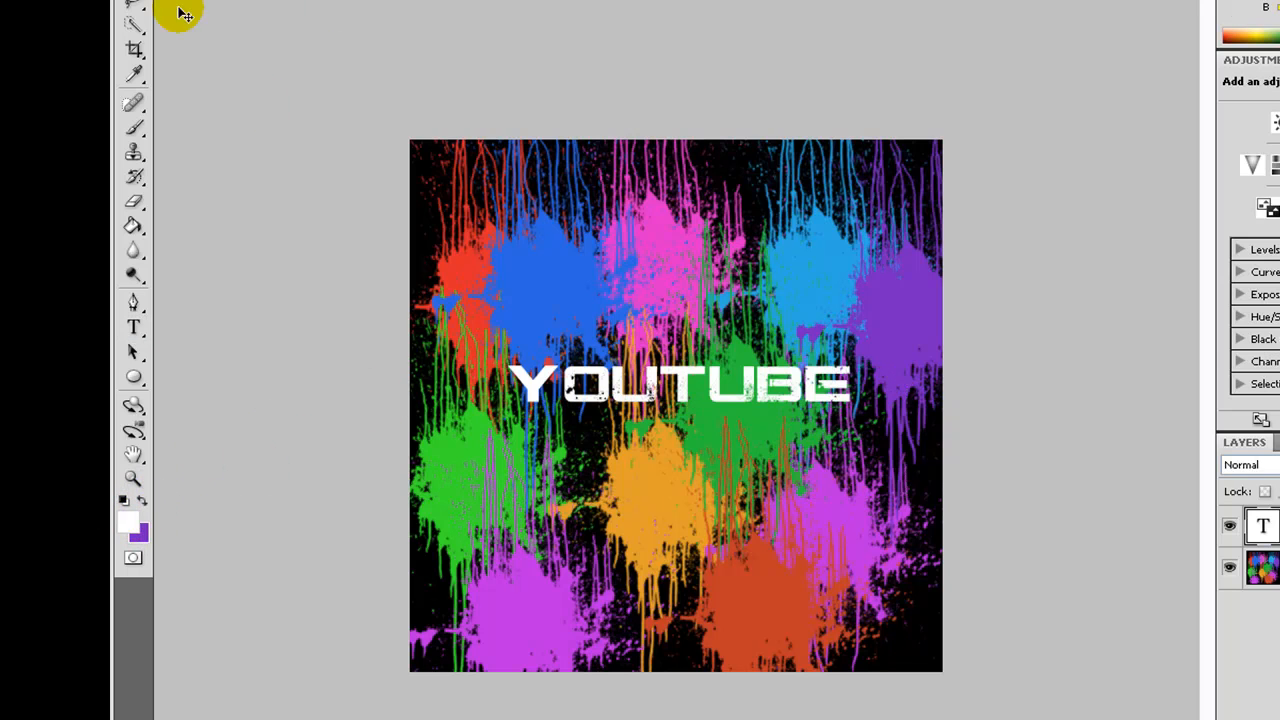
drag(706, 384, 607, 373)
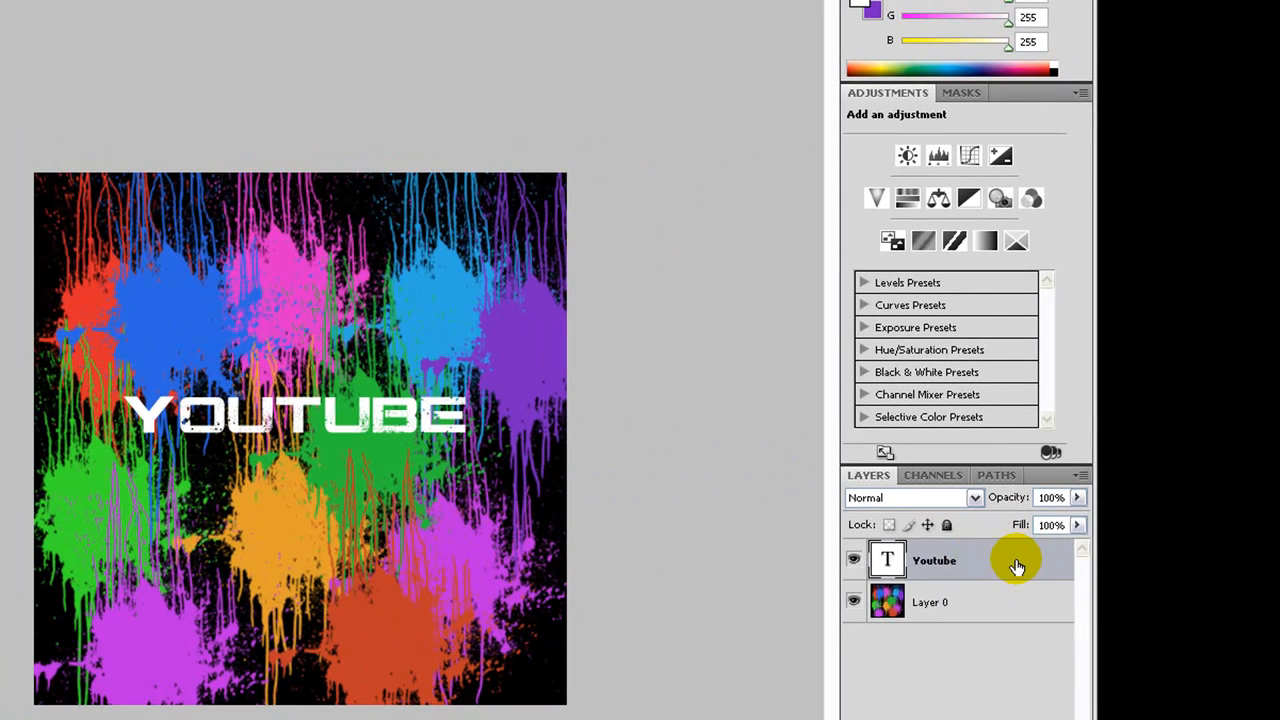
- Enable Bevel and Emboss in the Youtube layer style, keeping blend mode Normal
double_click(998, 562)
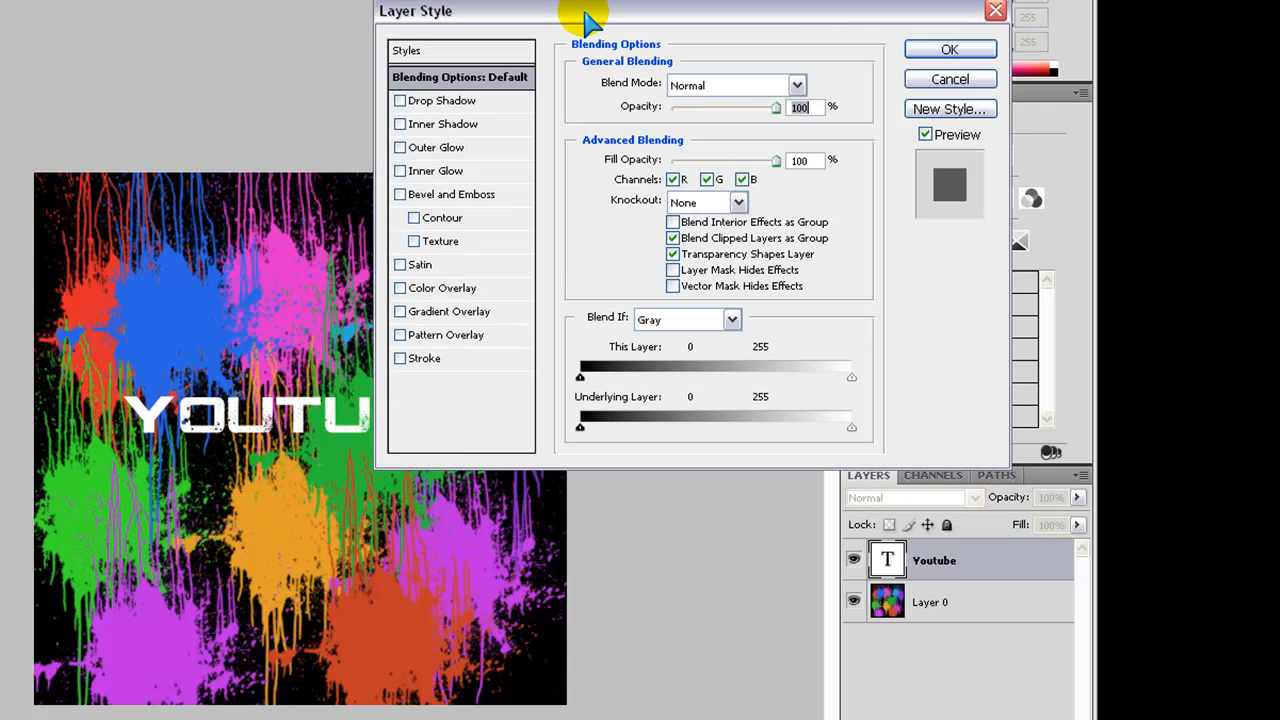
click(400, 194)
drag(660, 30, 755, 107)
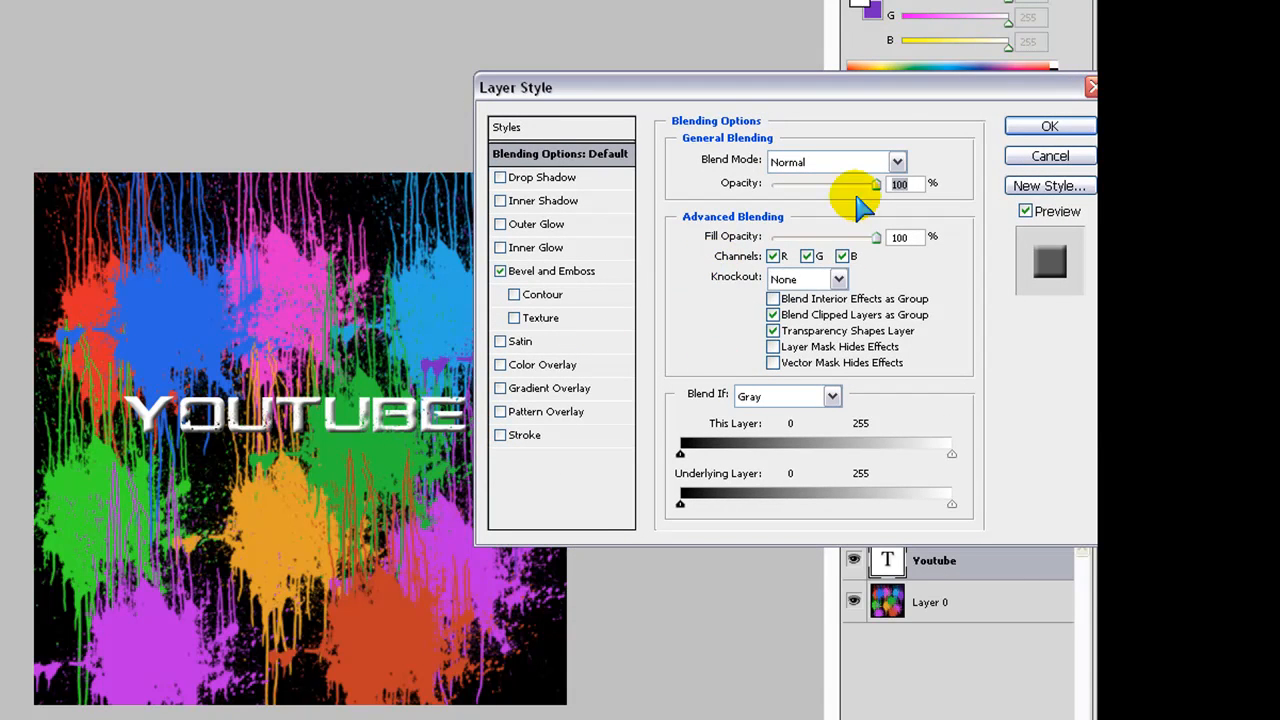
click(800, 163)
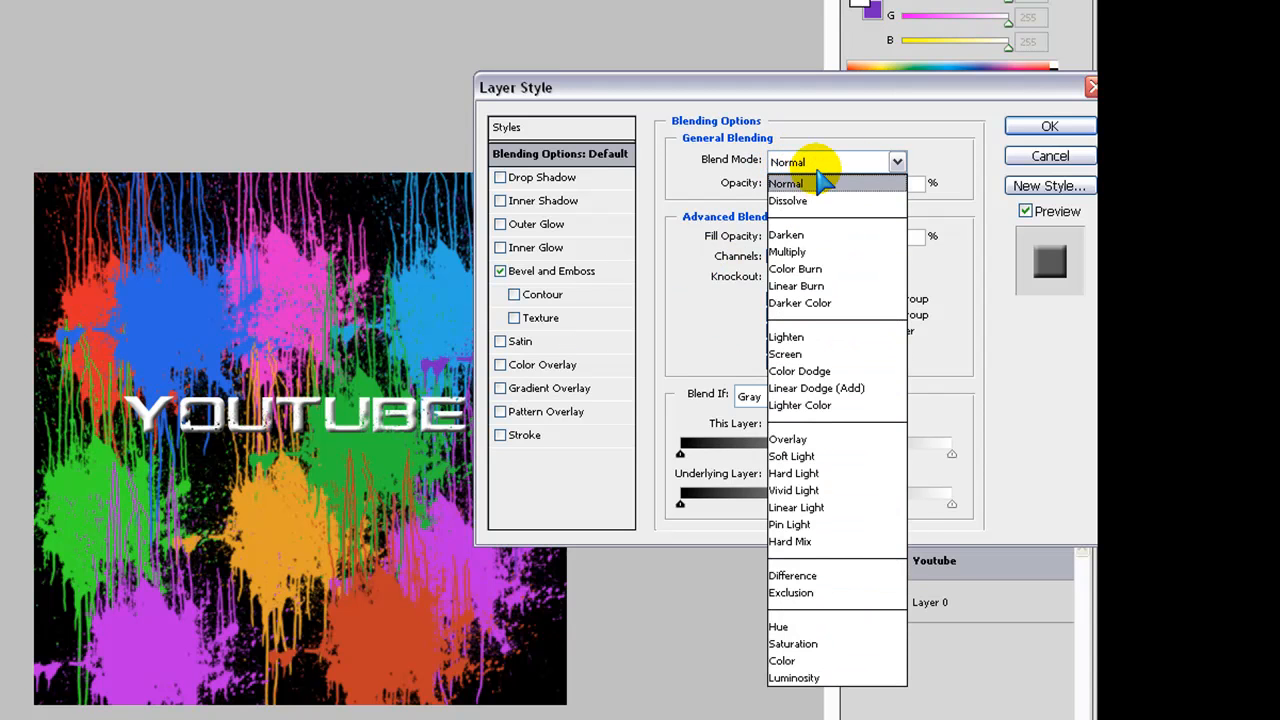
click(822, 182)
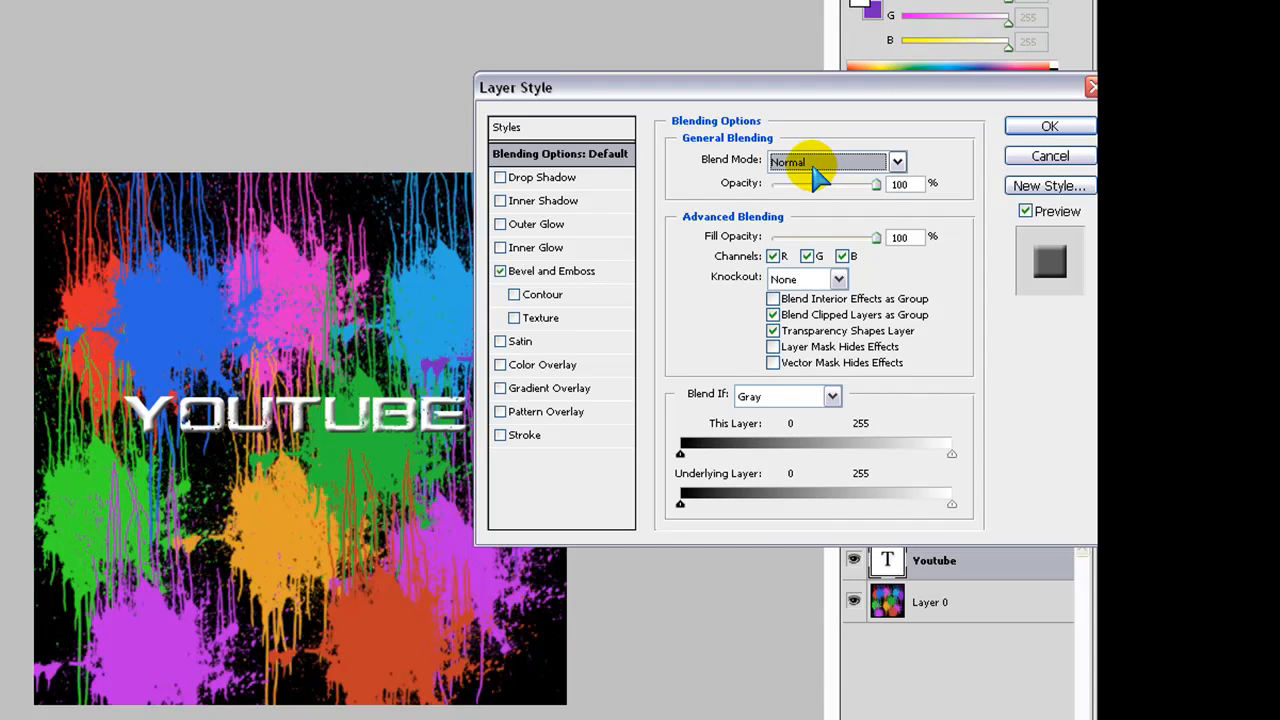
click(562, 273)
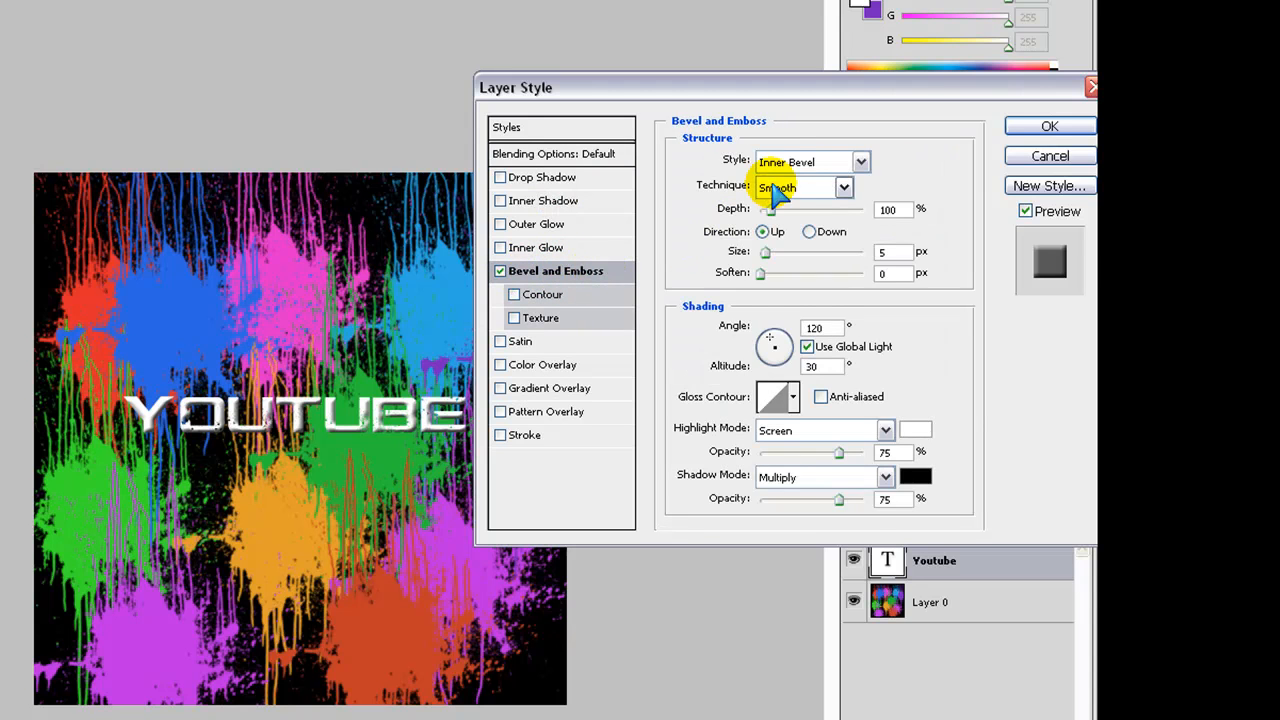
- Set bevel style to Emboss with 1% depth and adjust its size and softening
click(818, 166)
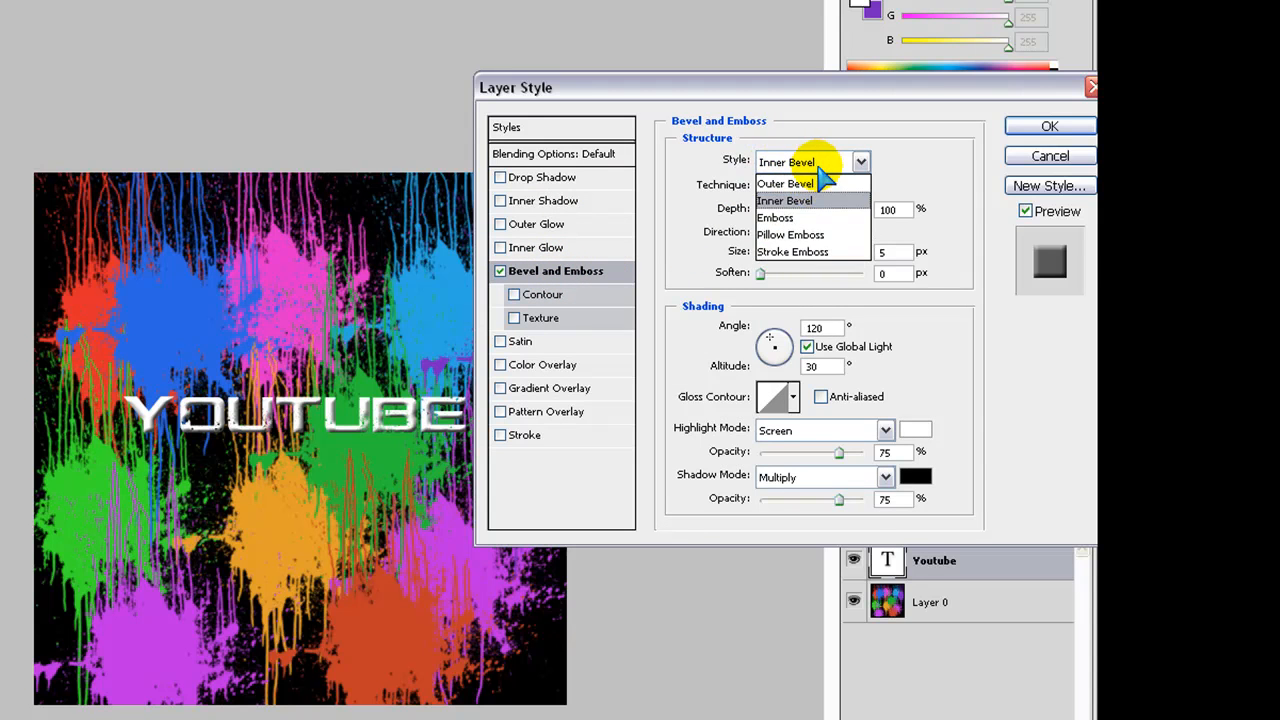
click(812, 217)
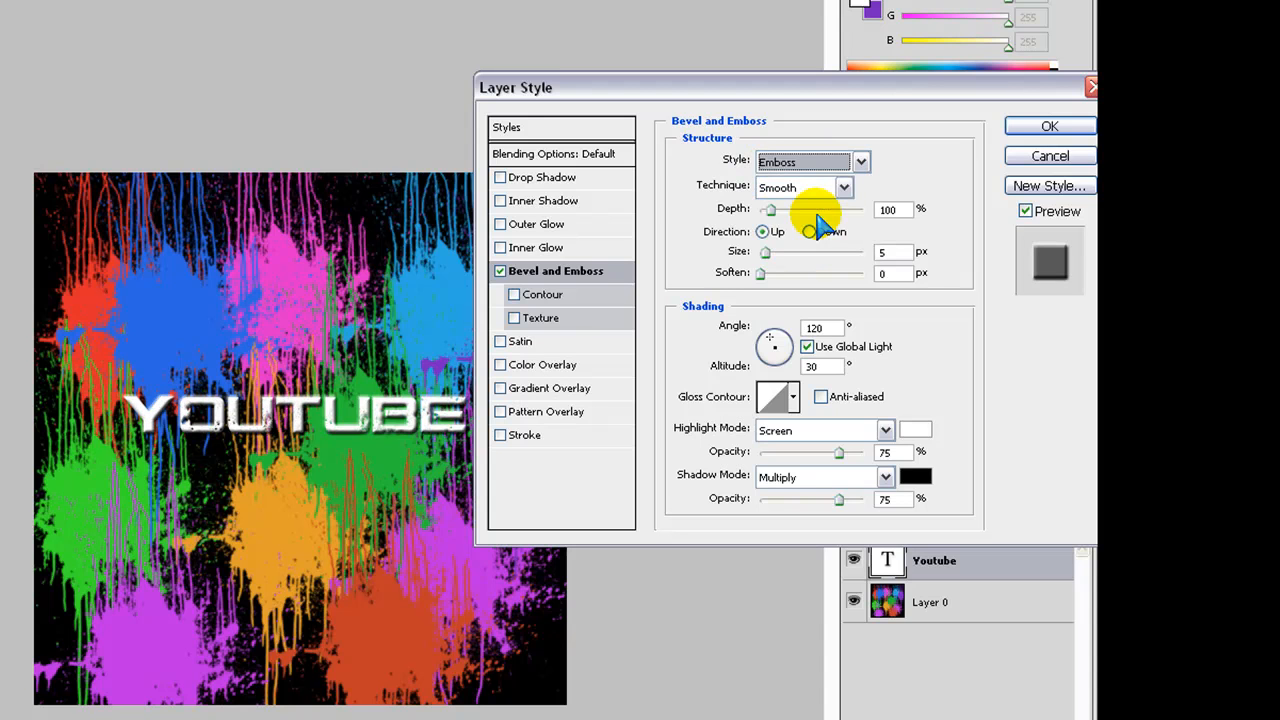
mouse_move(771, 210)
mouse_down()
mouse_move(797, 222)
mouse_move(866, 210)
mouse_move(714, 214)
mouse_up()
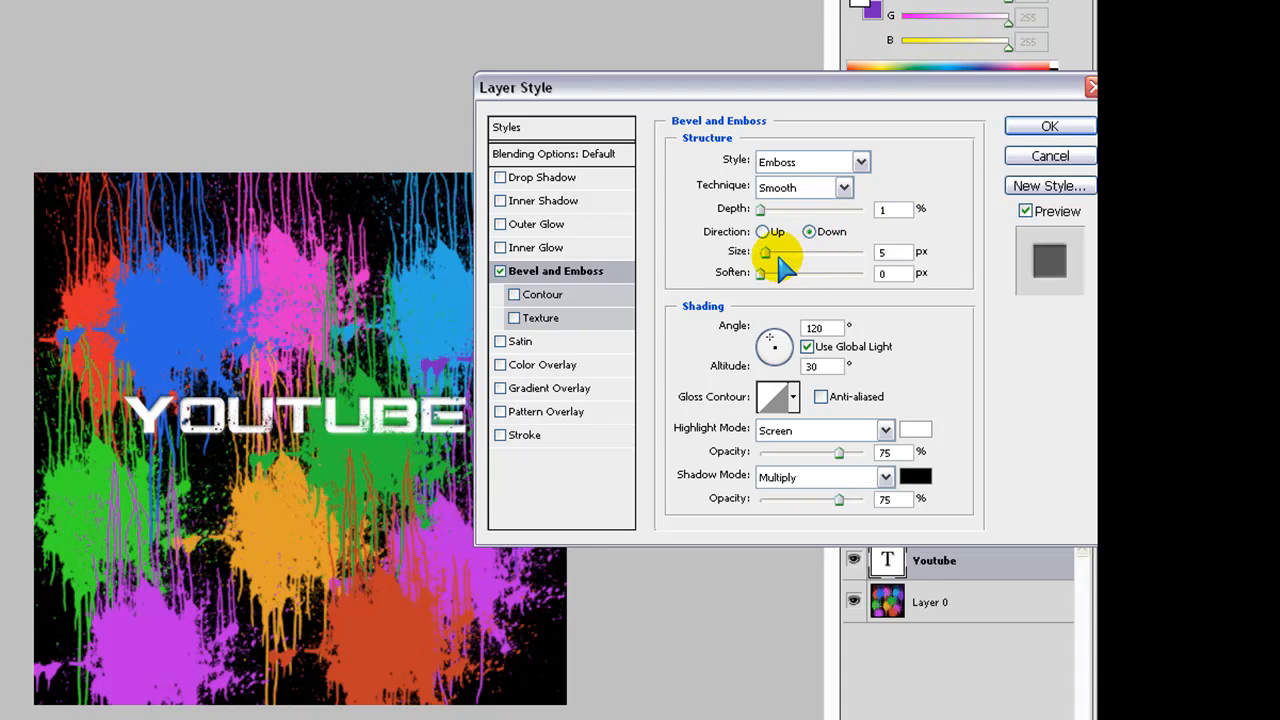
mouse_move(765, 252)
mouse_down()
mouse_move(858, 253)
mouse_move(662, 283)
mouse_up()
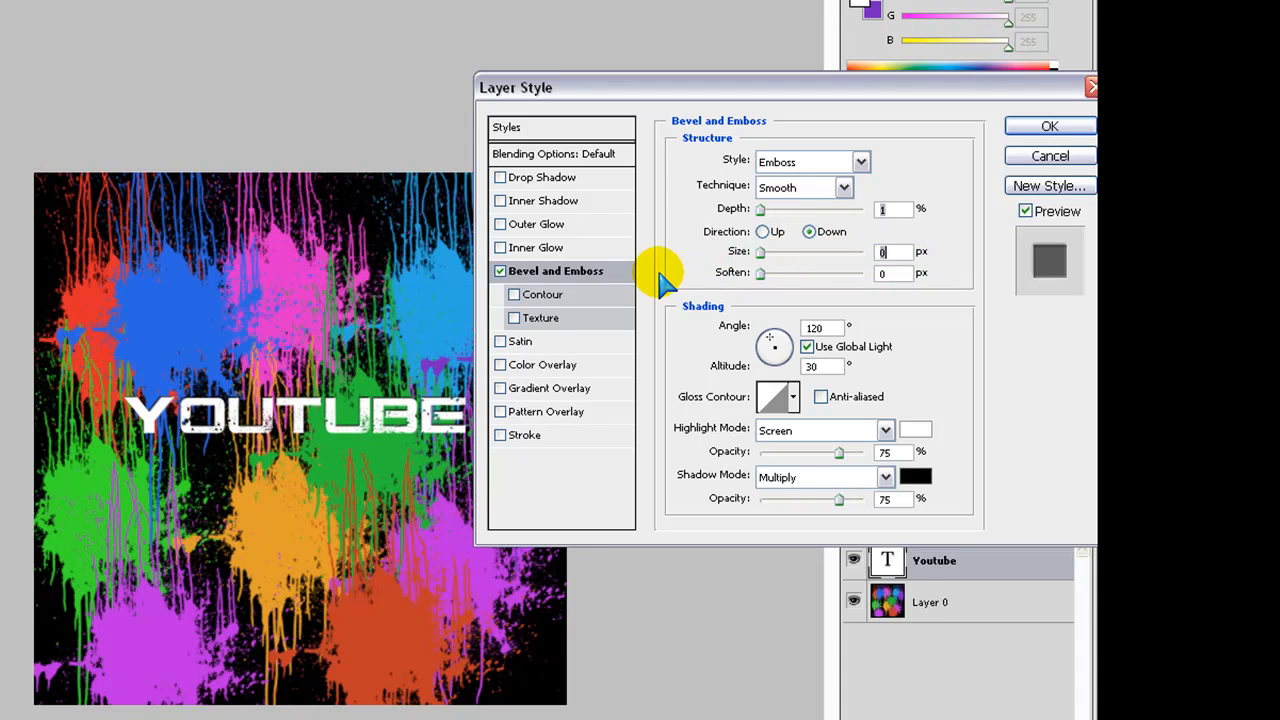
mouse_move(762, 274)
mouse_down()
mouse_move(795, 285)
mouse_move(700, 271)
mouse_up()
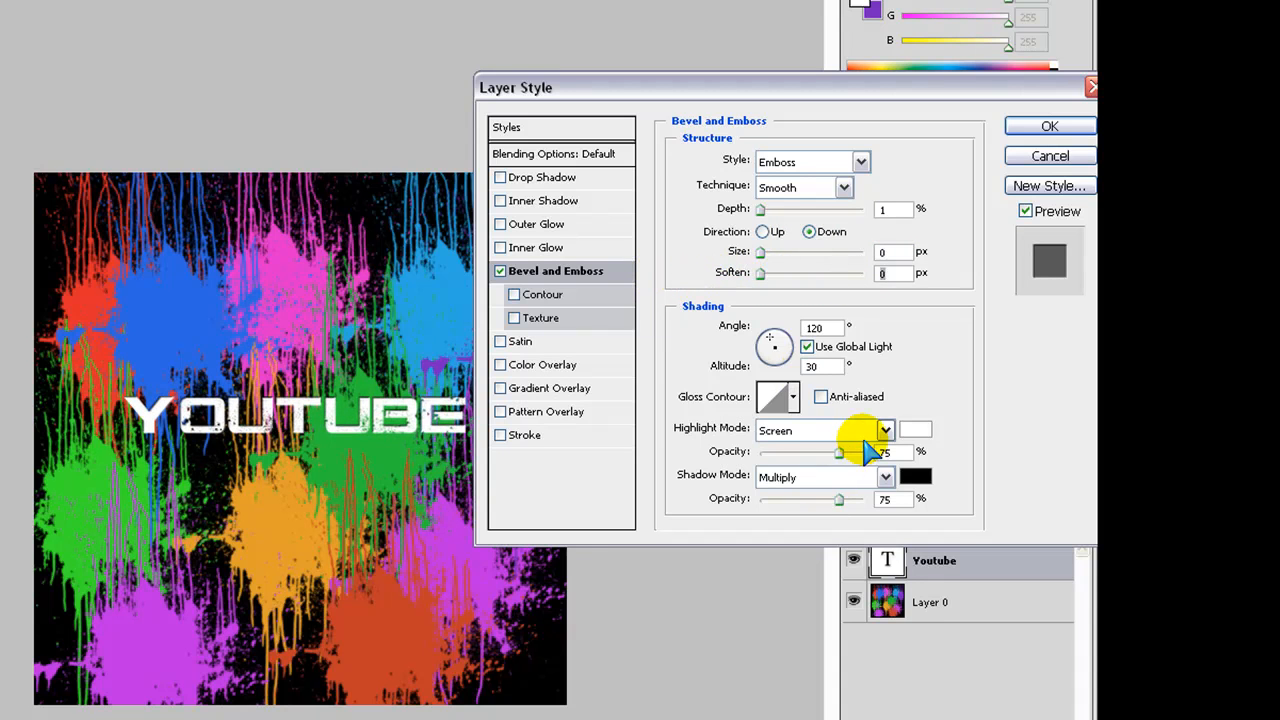
- Add a Gradient Overlay to the YOUTUBE text with Reflected style and scale around 115%
click(501, 389)
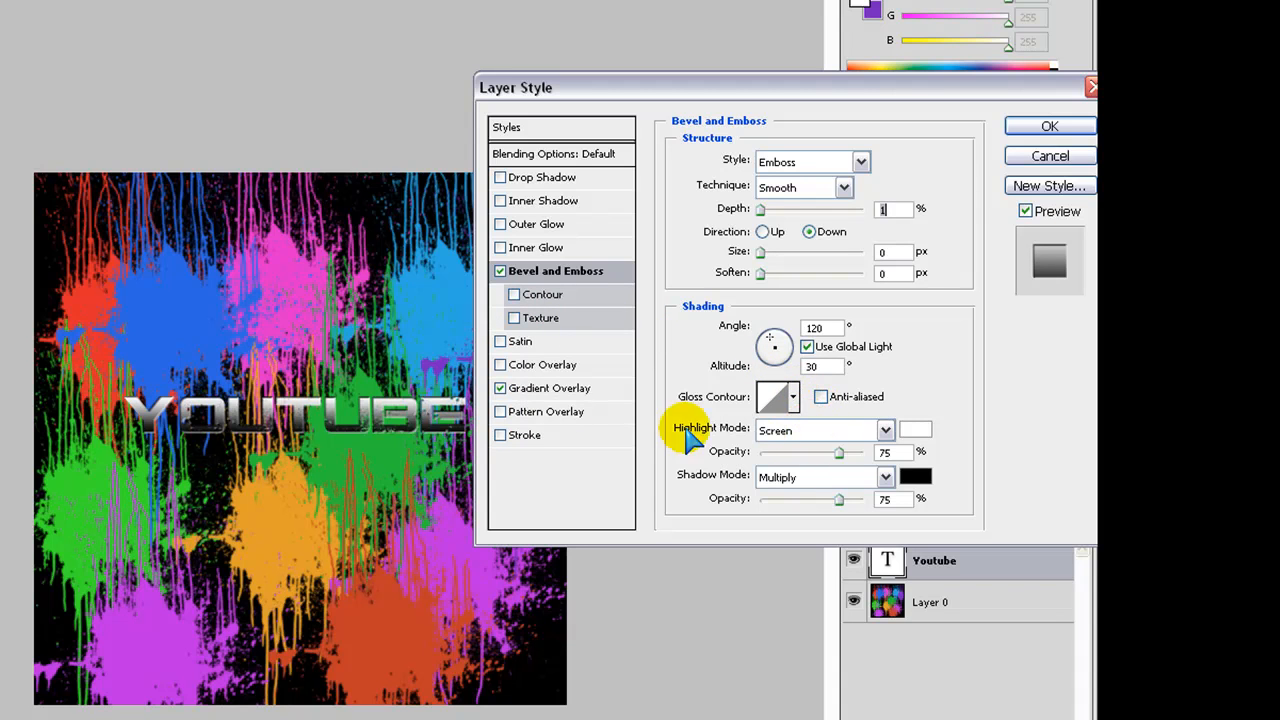
click(558, 397)
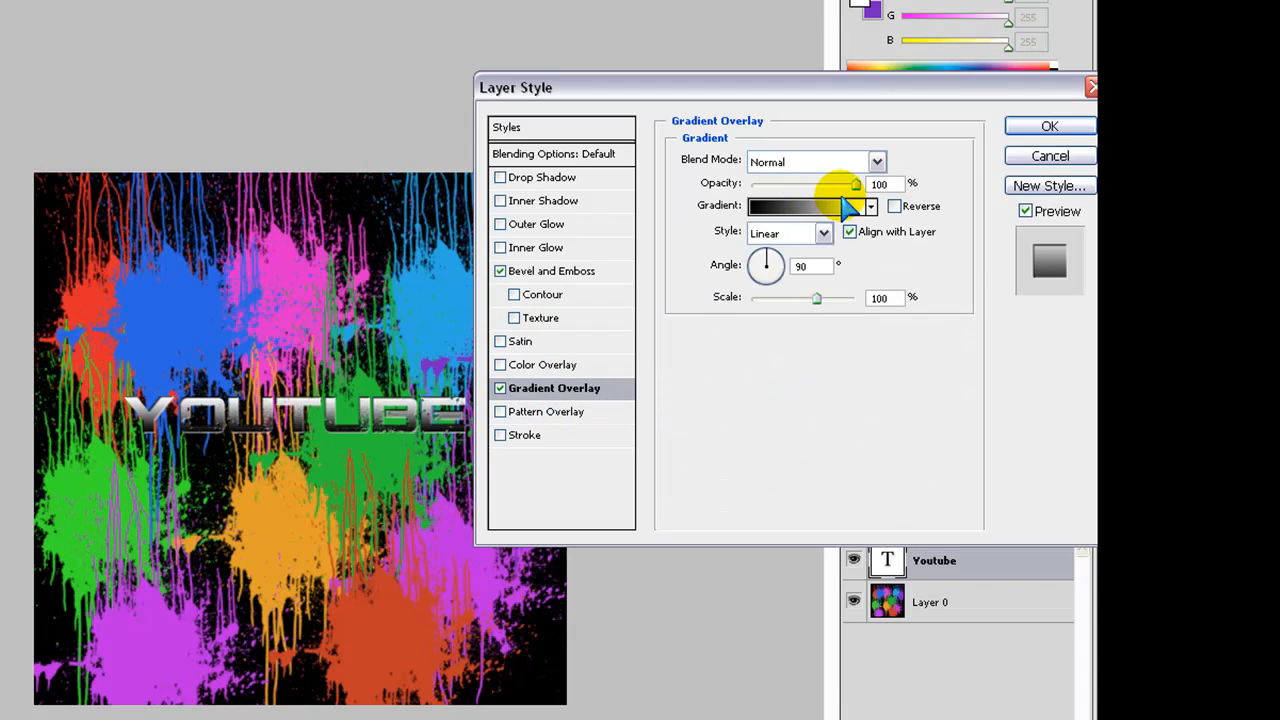
click(822, 233)
click(808, 306)
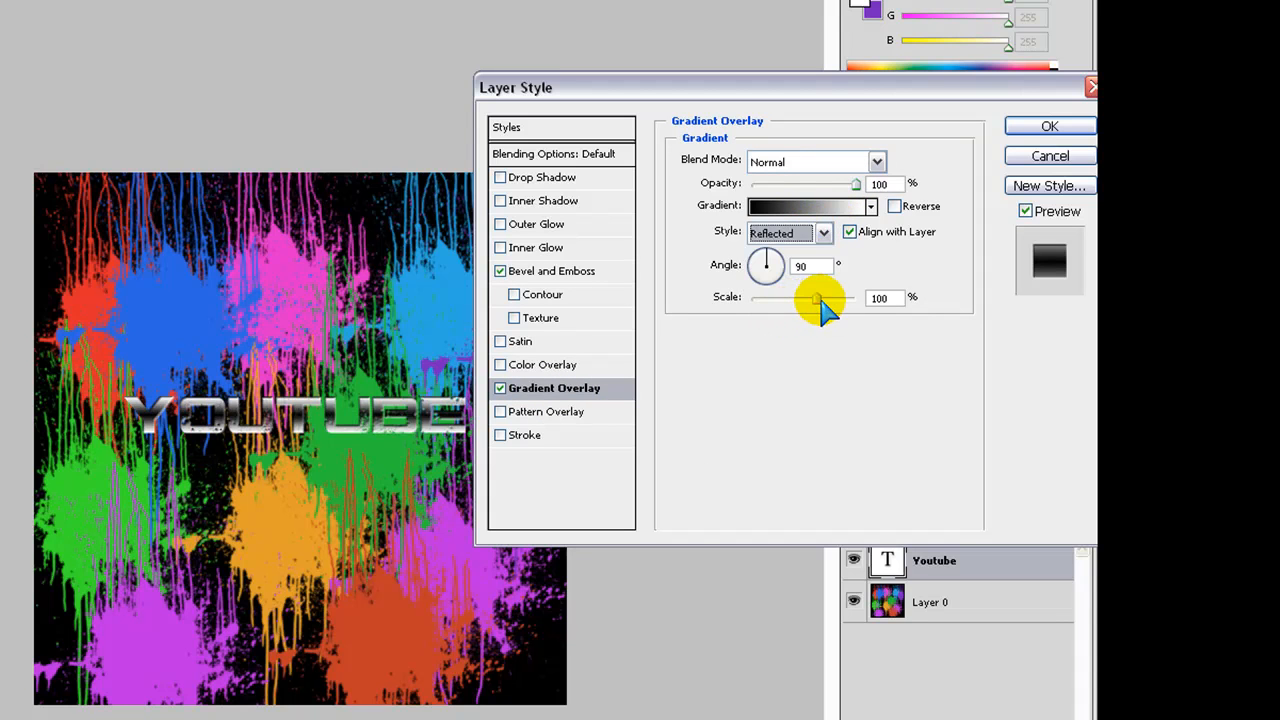
mouse_move(819, 298)
mouse_down()
mouse_move(778, 300)
mouse_move(828, 299)
mouse_up()
- Apply the layer style and nudge the YOUTUBE text slightly down toward the canvas centre
click(1049, 127)
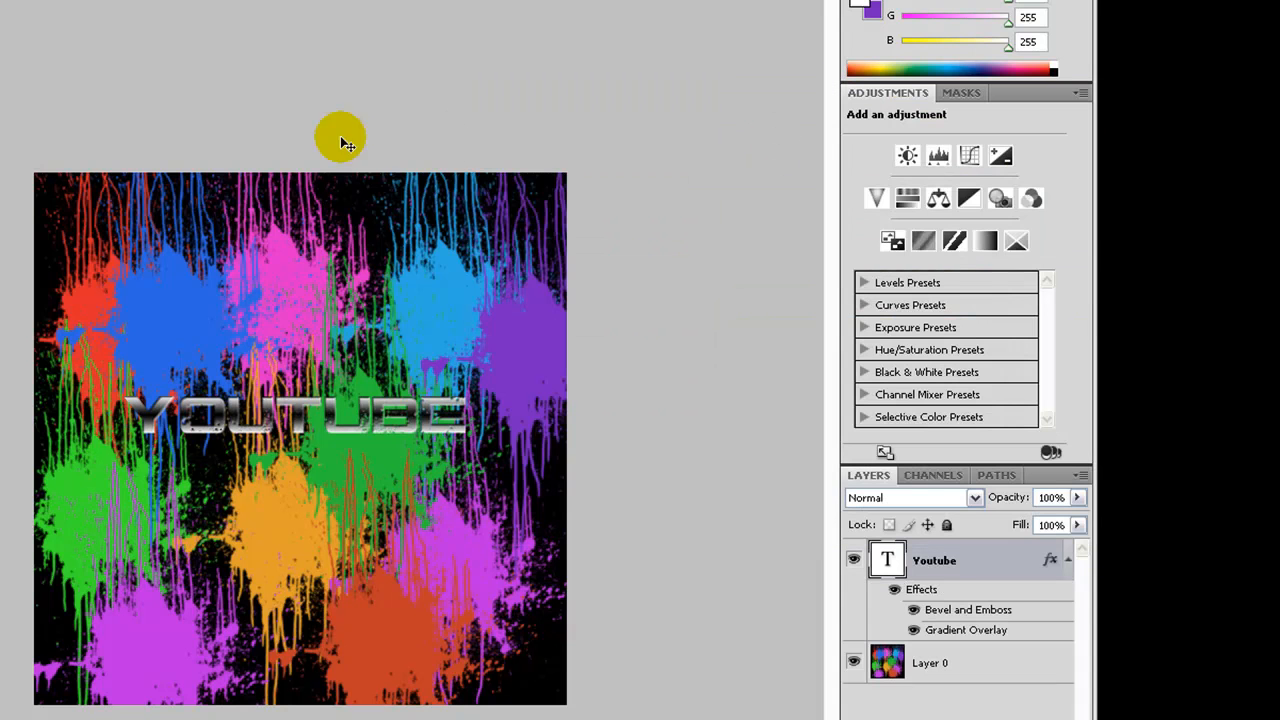
drag(311, 412, 322, 430)
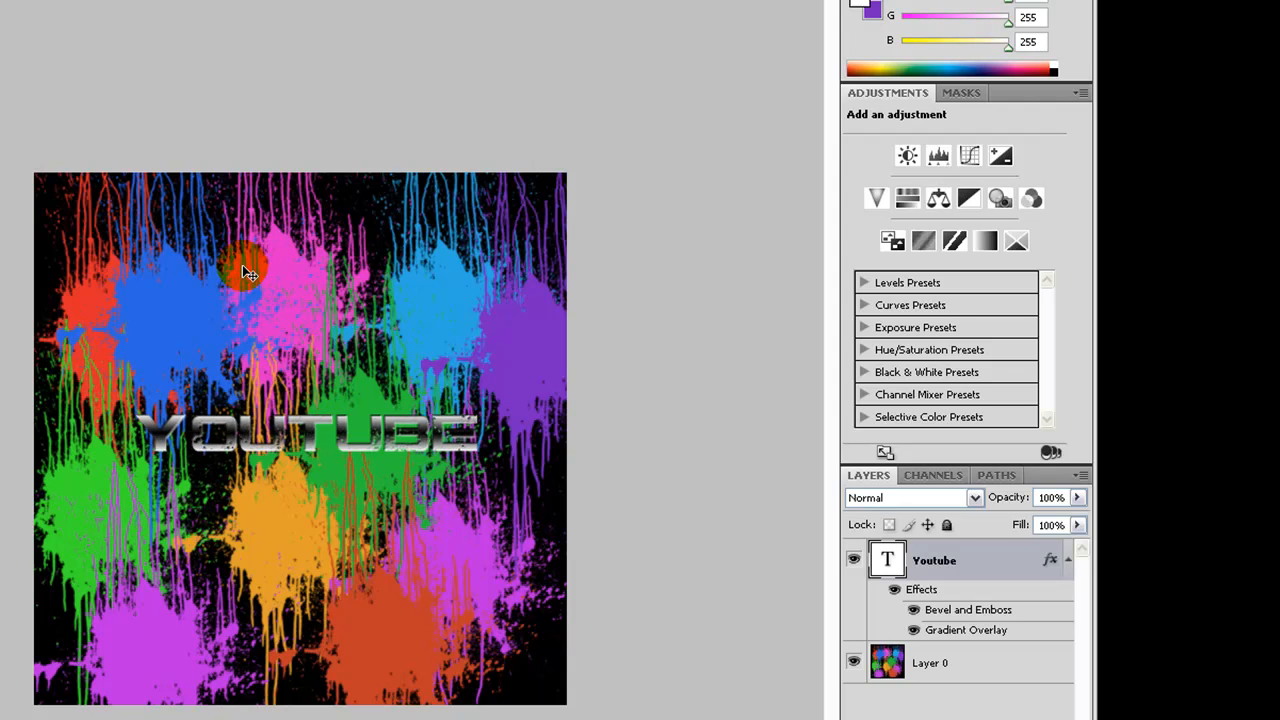